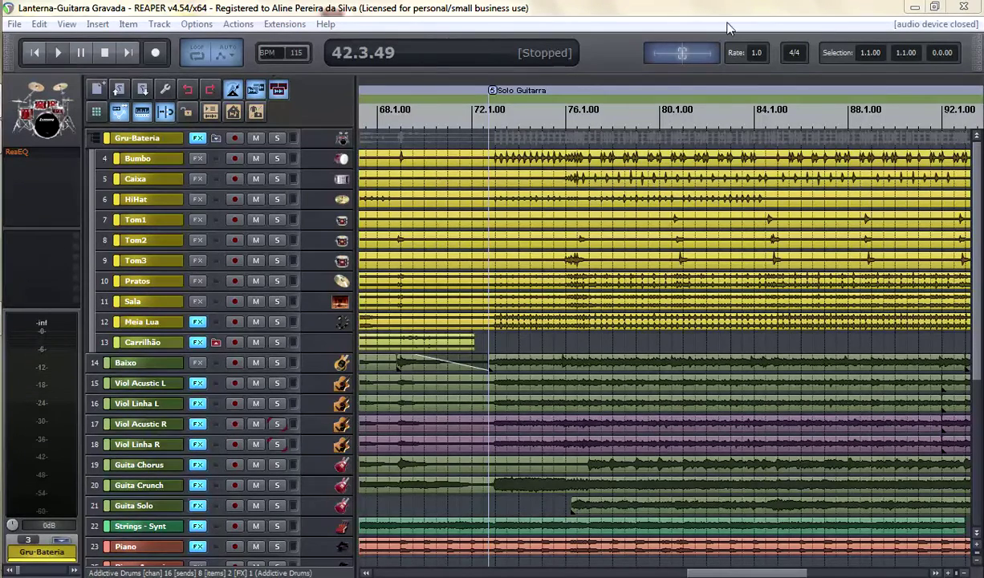
# Minimize REAPER and open the folder E:\Sofwares\Audio\Reaper in Windows Explorer
pyautogui.click(915, 6)
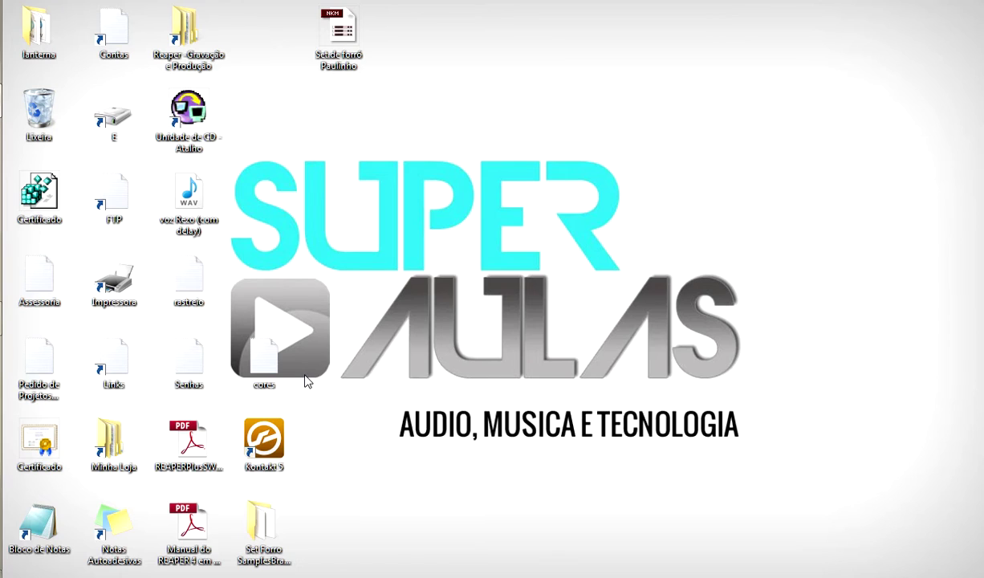
pyautogui.press('super+e')
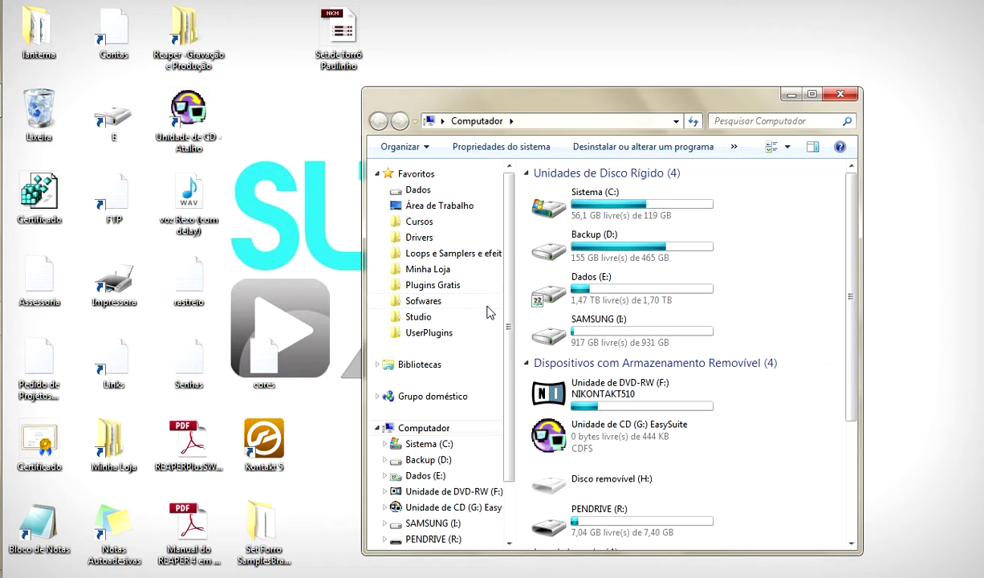
pyautogui.doubleClick(606, 296)
pyautogui.moveTo(634, 100); pyautogui.dragTo(623, 70)
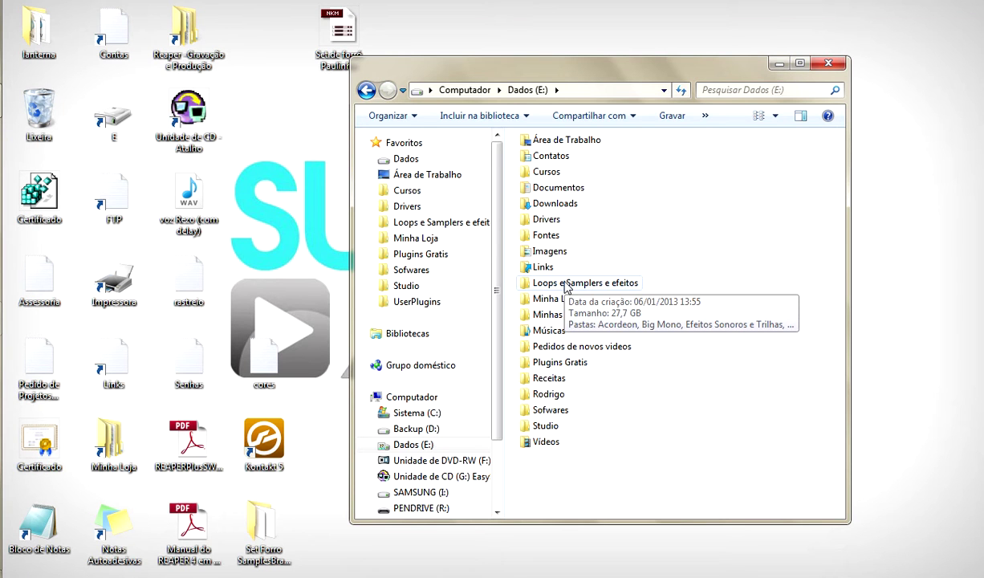
pyautogui.click(426, 270)
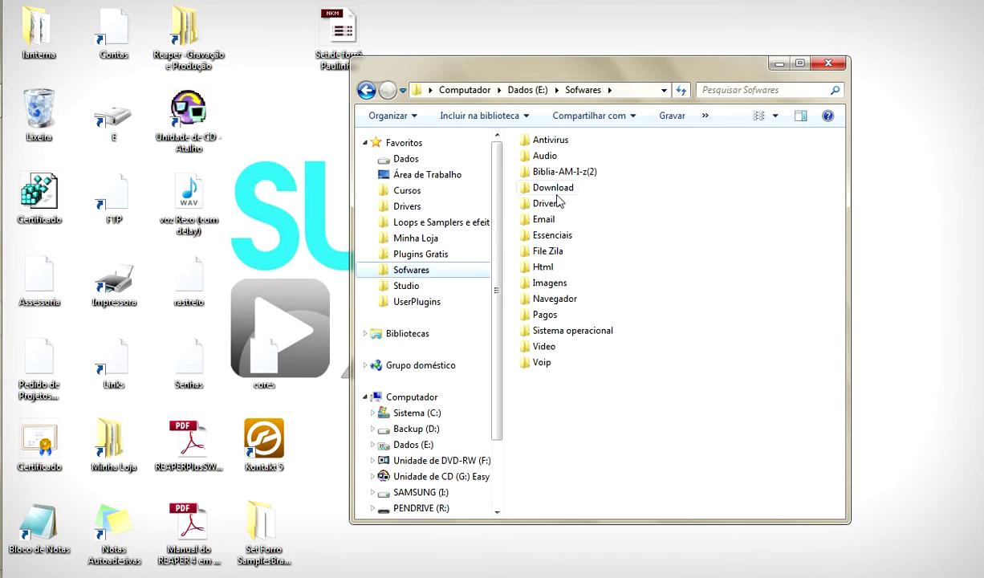
pyautogui.doubleClick(548, 188)
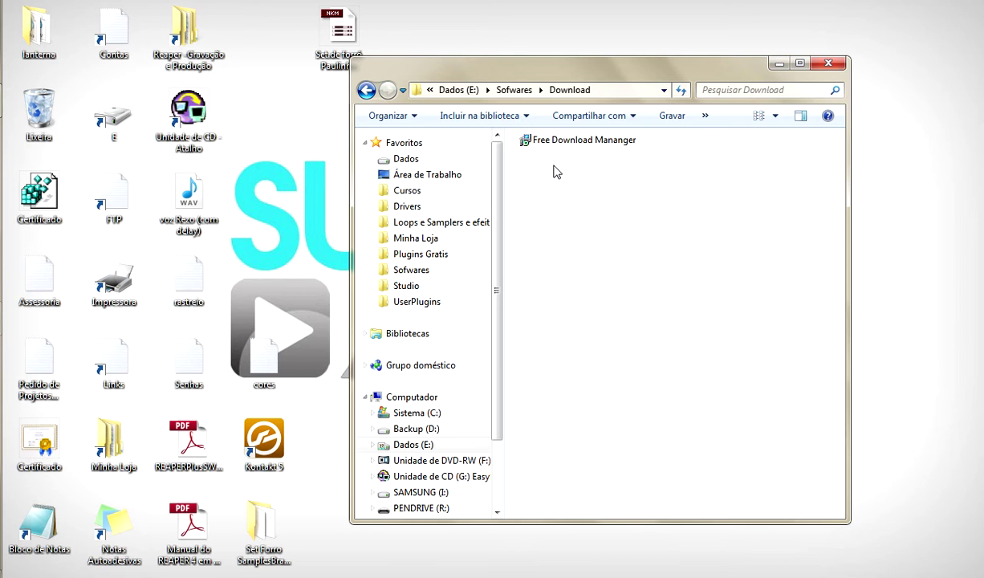
pyautogui.click(366, 90)
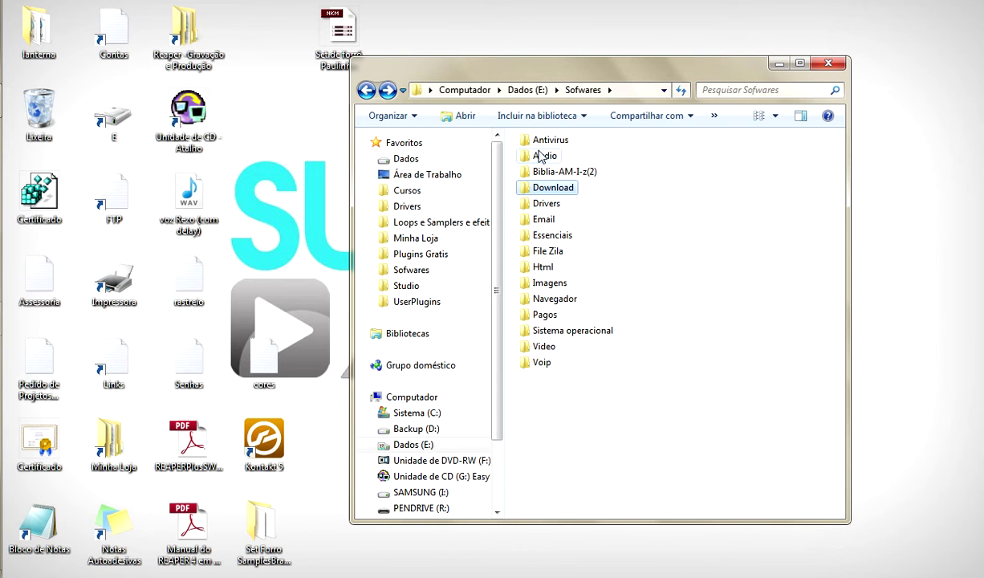
pyautogui.doubleClick(541, 156)
pyautogui.doubleClick(538, 173)
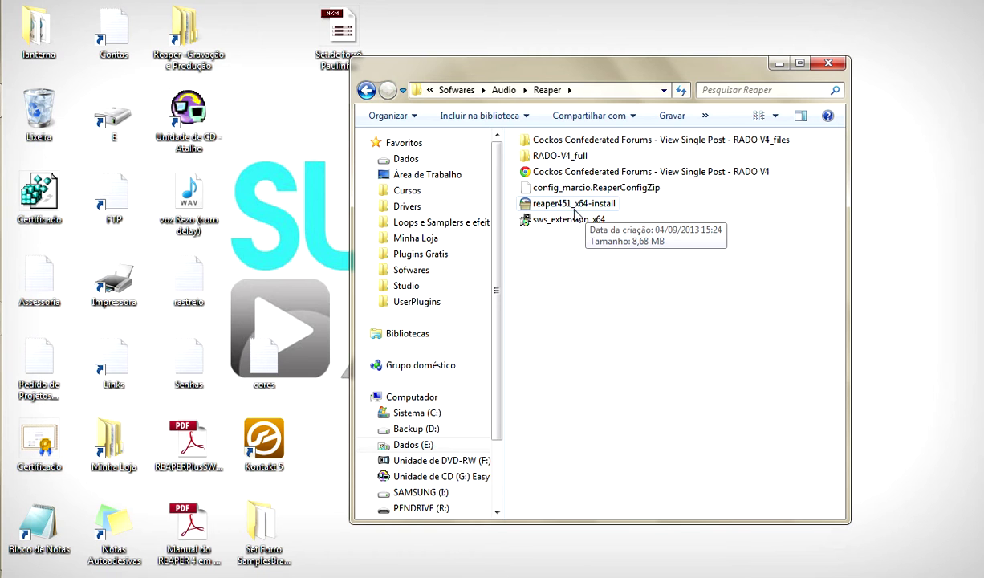
# Run the reaper451_x64-install installer and accept the license agreement
pyautogui.doubleClick(550, 204)
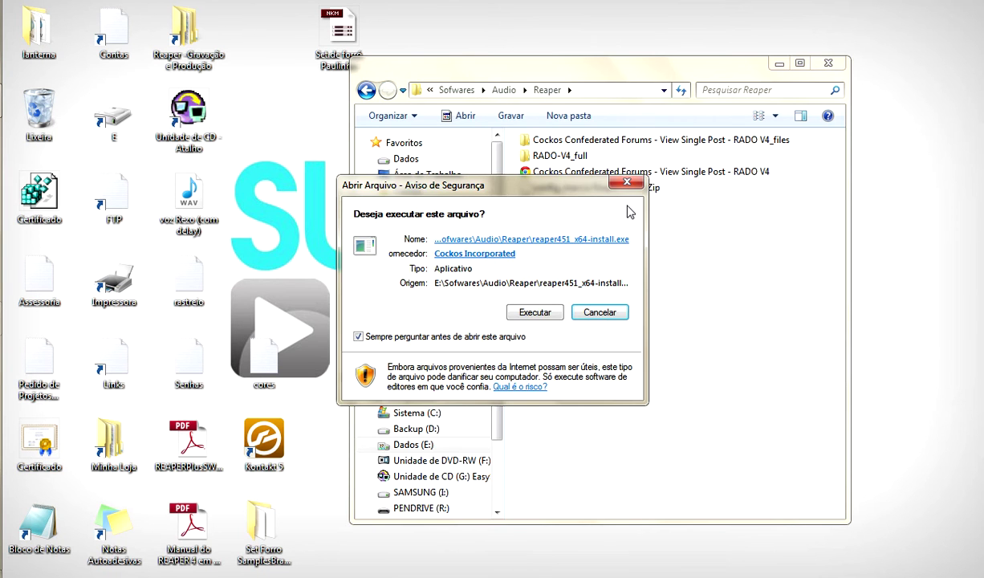
pyautogui.click(535, 315)
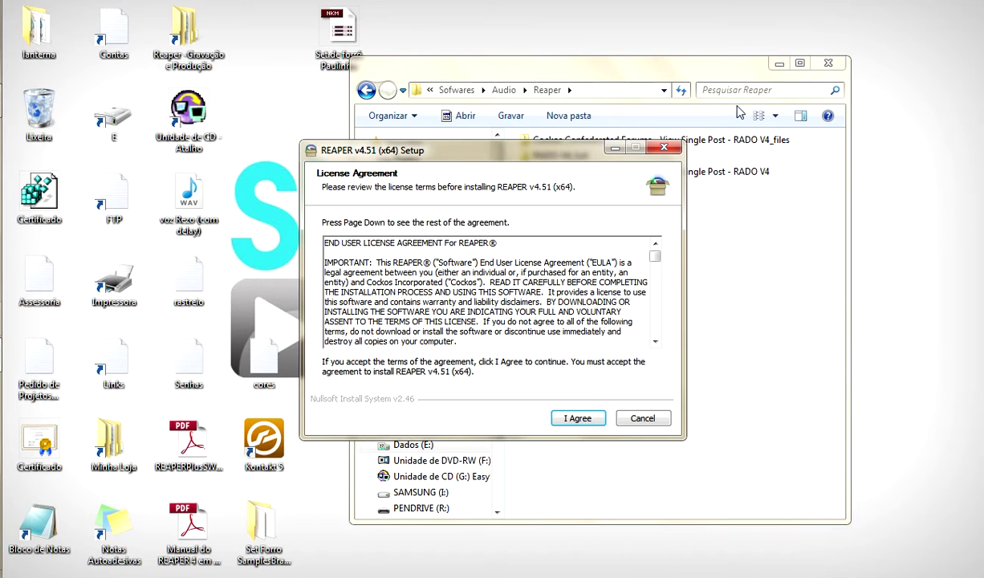
pyautogui.click(779, 65)
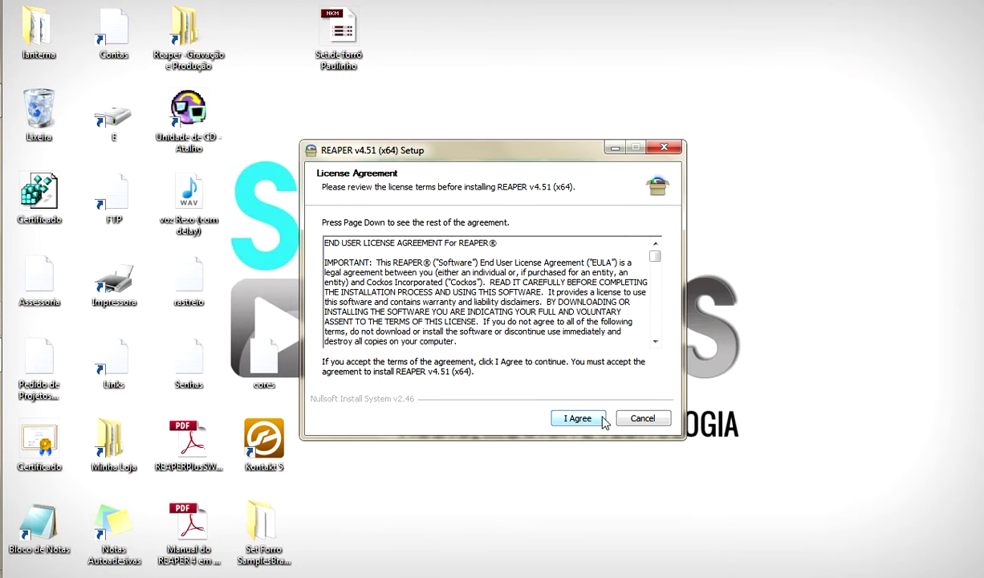
pyautogui.click(578, 419)
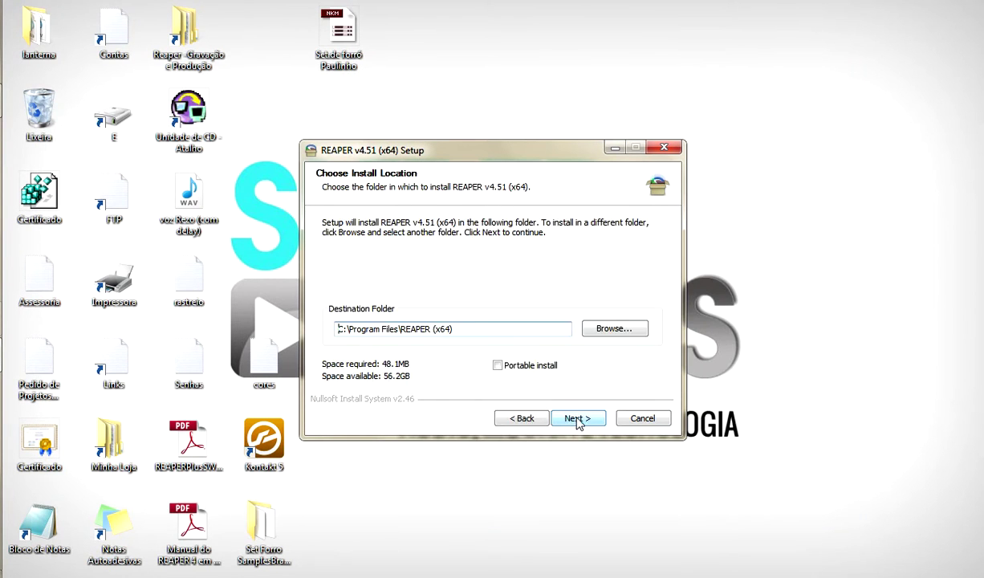
# Enable the portable install and set the destination to a folder named Reaper 4 on the SAMSUNG (I:) drive
pyautogui.click(511, 371)
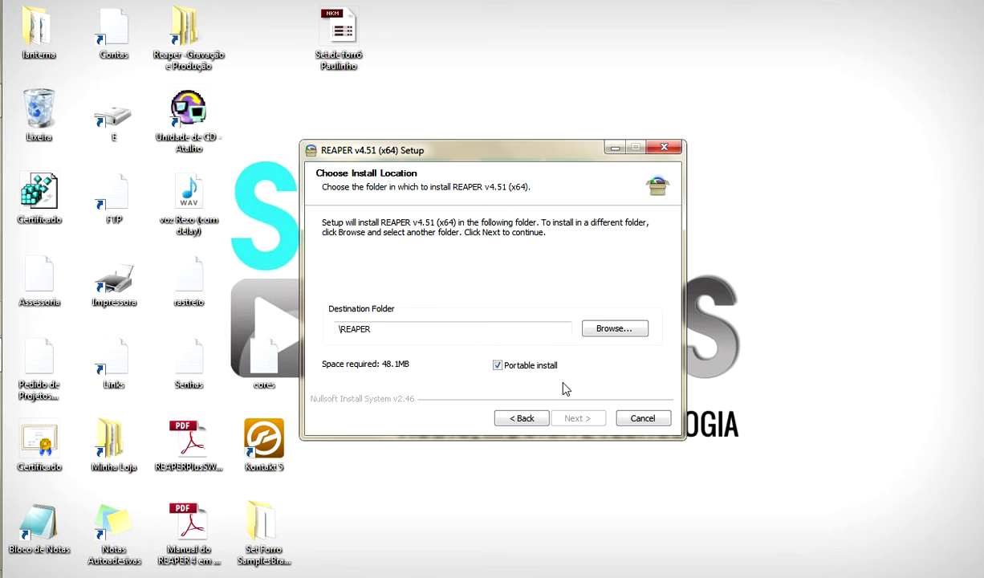
pyautogui.click(604, 325)
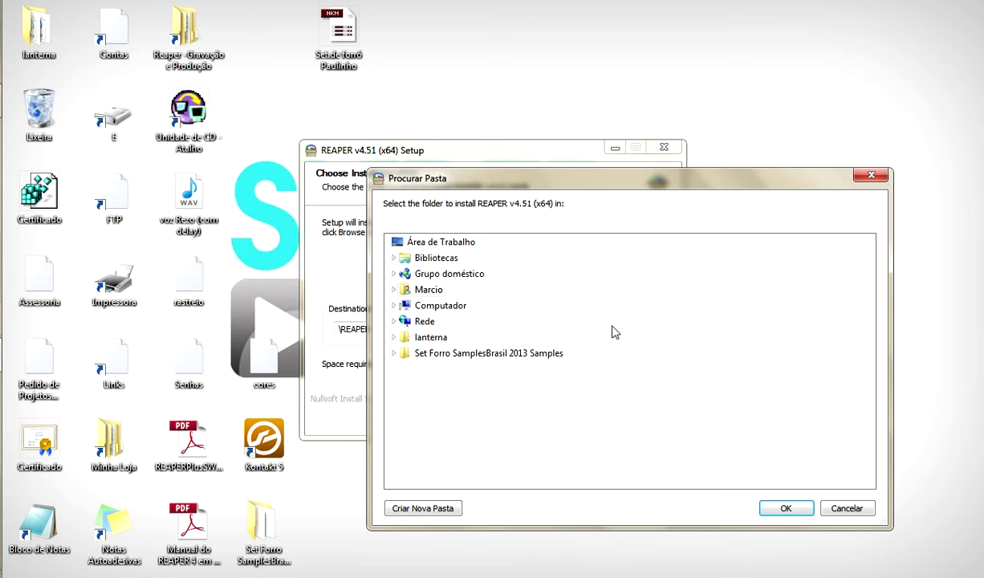
pyautogui.click(395, 305)
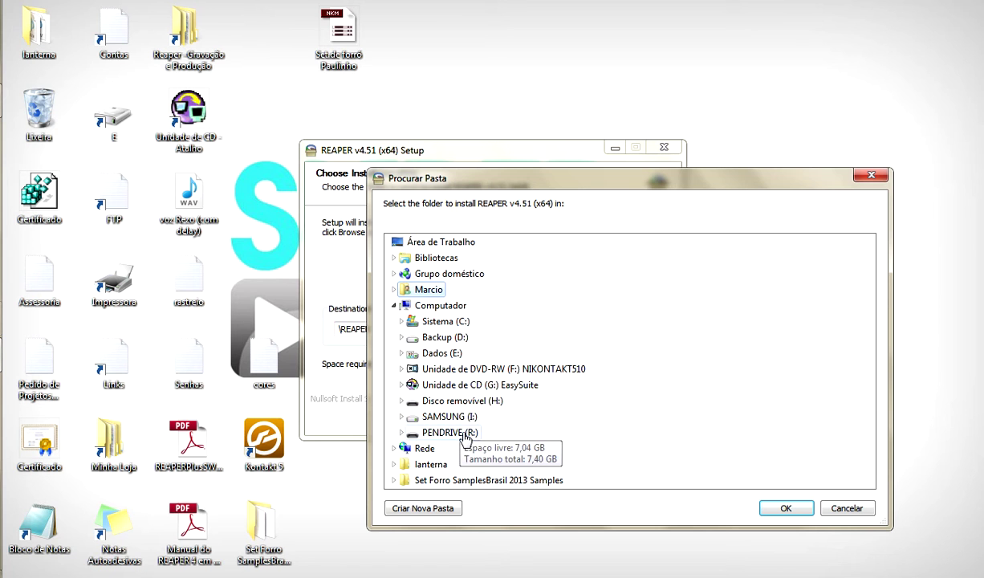
pyautogui.doubleClick(450, 417)
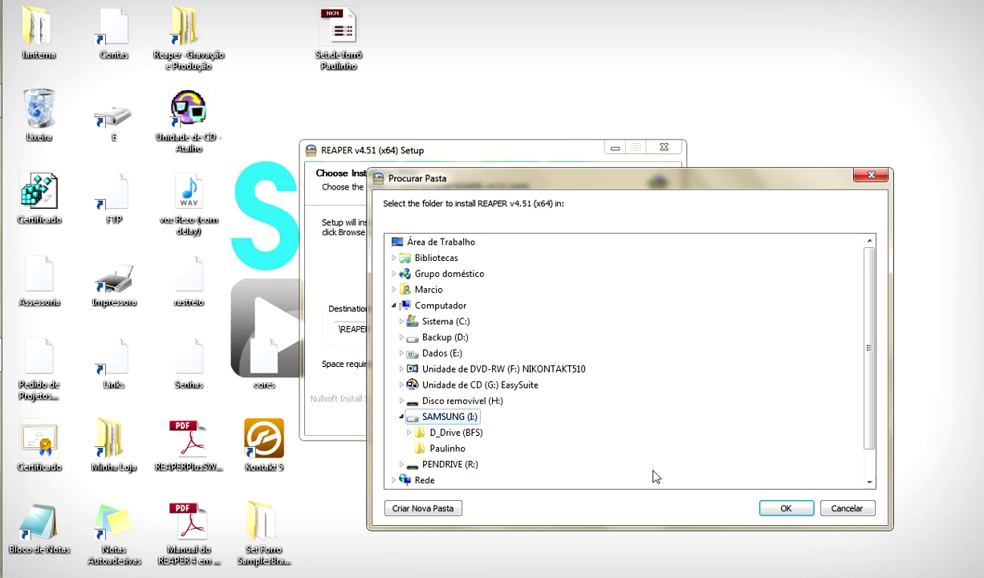
pyautogui.click(783, 508)
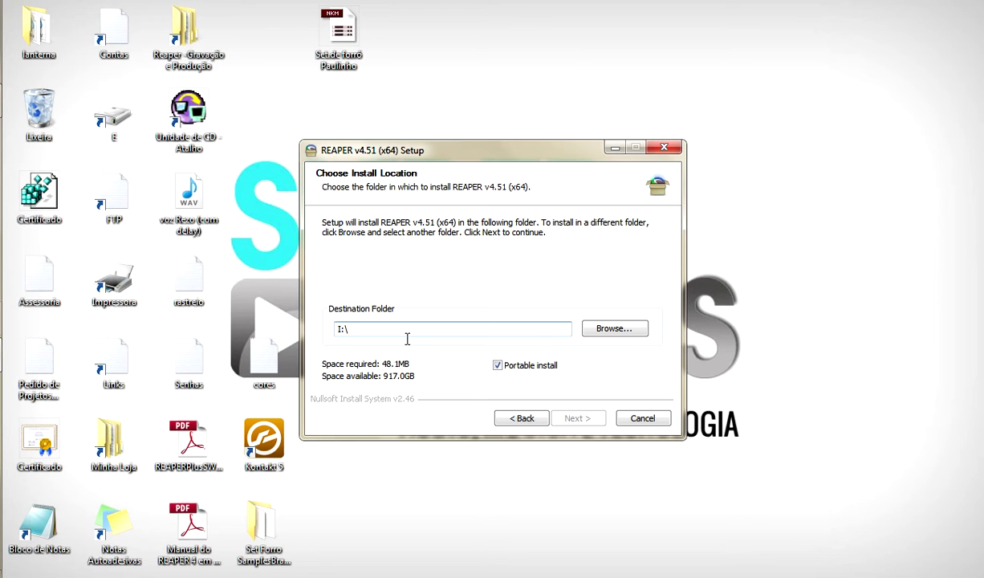
pyautogui.write('R')
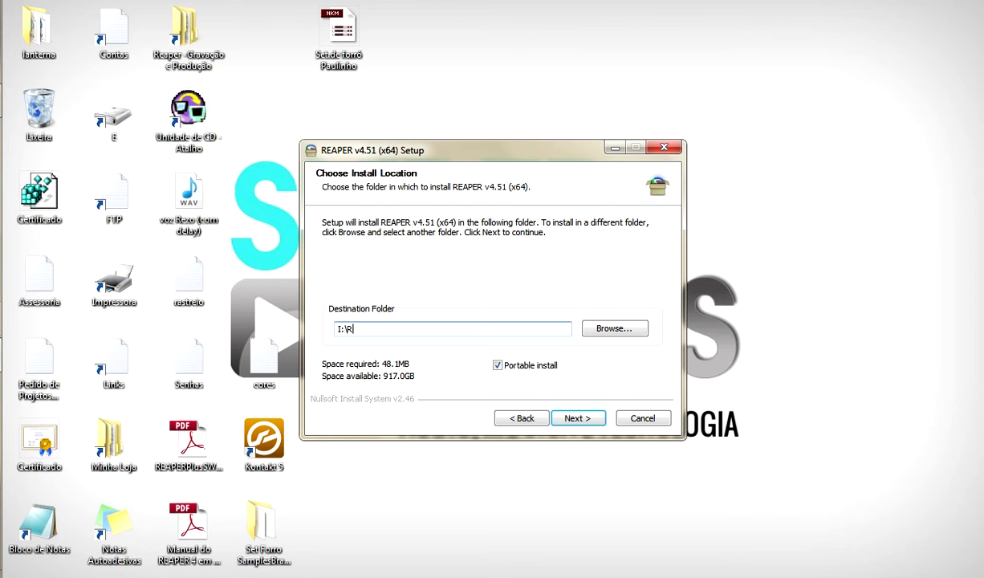
pyautogui.write('eaper 4')
pyautogui.click(588, 424)
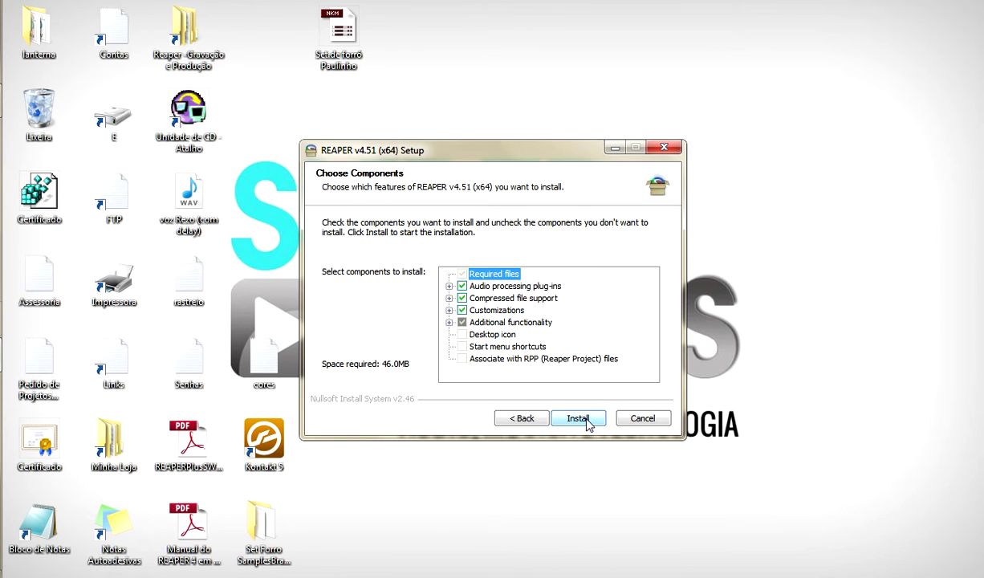
# Install the preselected components, close the setup and launch the new portable REAPER
pyautogui.click(589, 423)
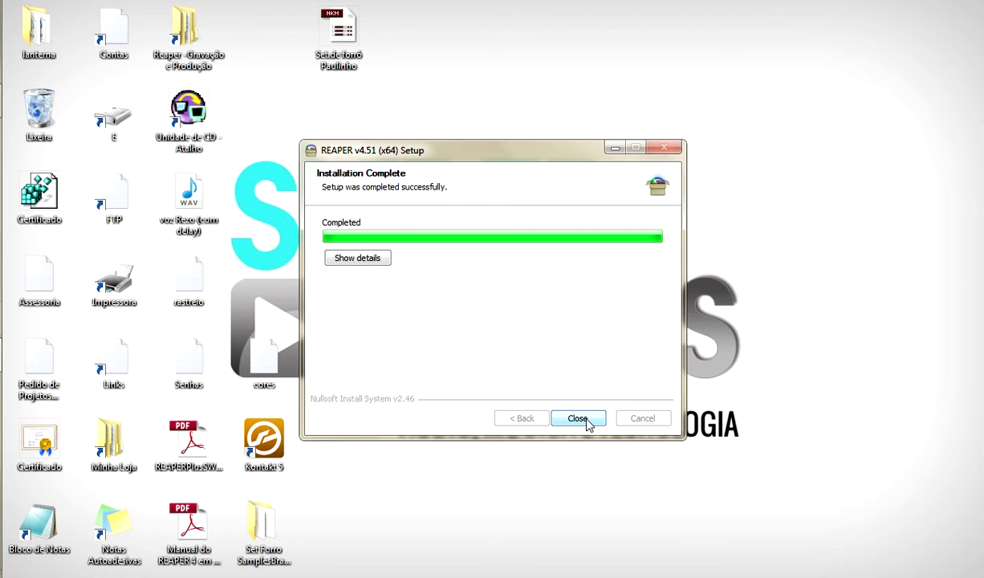
pyautogui.click(588, 424)
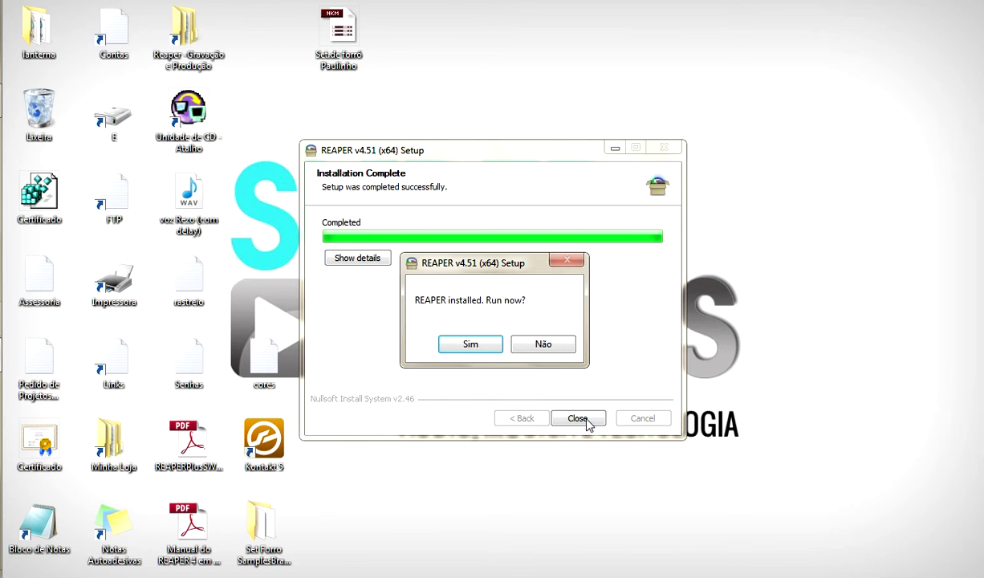
pyautogui.click(473, 343)
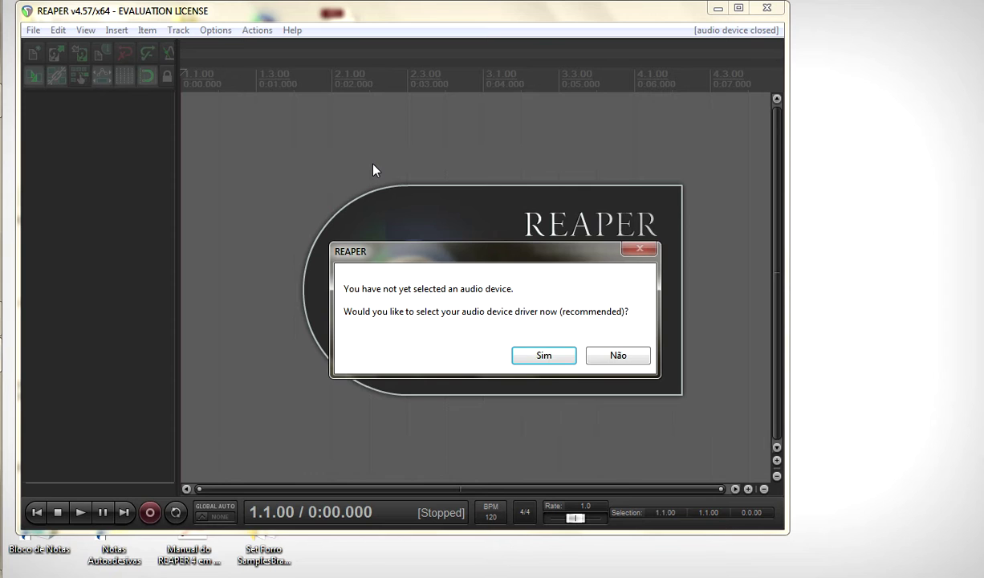
# Set the audio system to ASIO with the M-Audio USB ASIO driver and apply the audio device settings
pyautogui.click(545, 355)
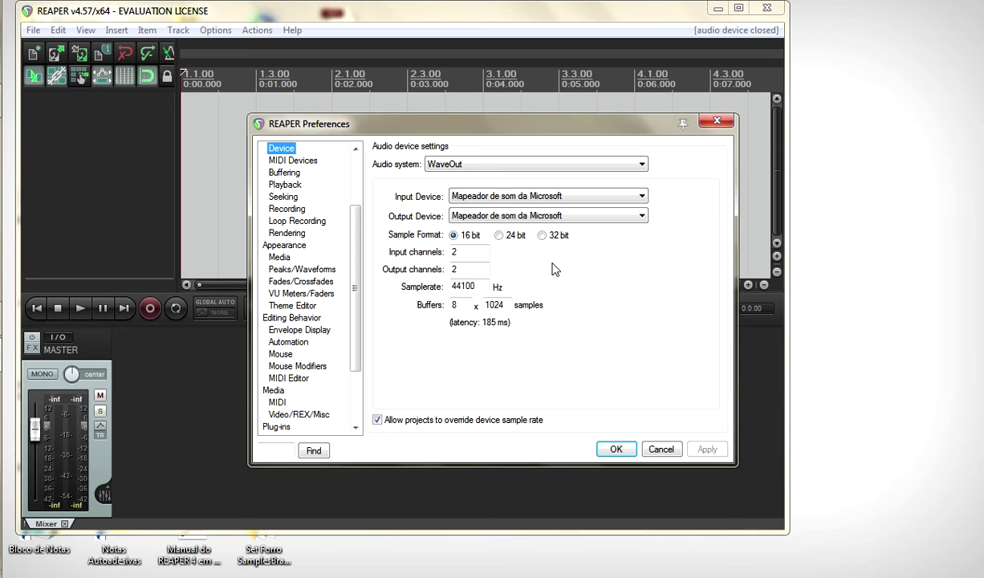
pyautogui.click(501, 165)
pyautogui.click(492, 207)
pyautogui.click(493, 197)
pyautogui.click(495, 230)
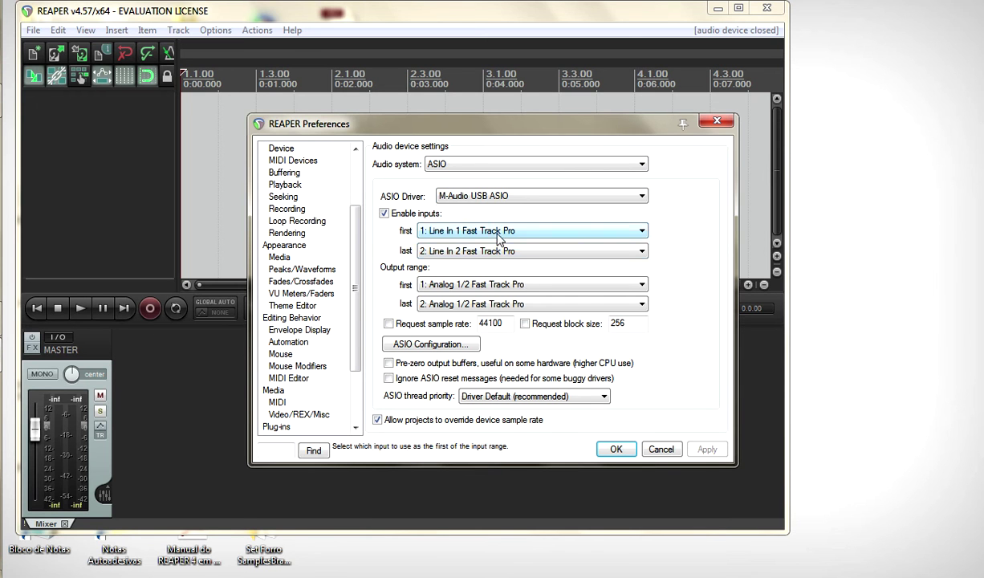
pyautogui.click(616, 449)
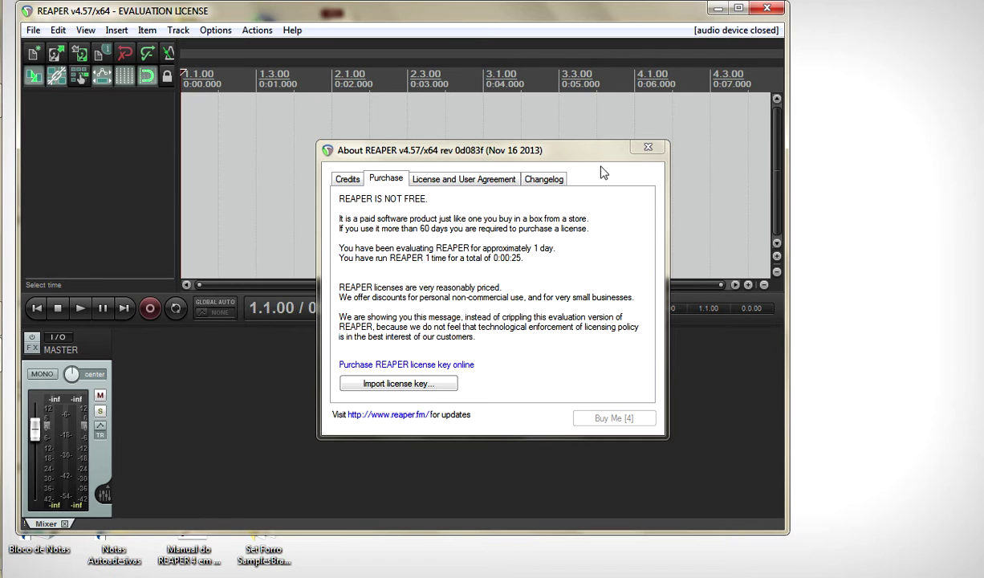
# Dismiss the evaluation license notice and maximize the REAPER window
pyautogui.click(648, 147)
pyautogui.click(739, 8)
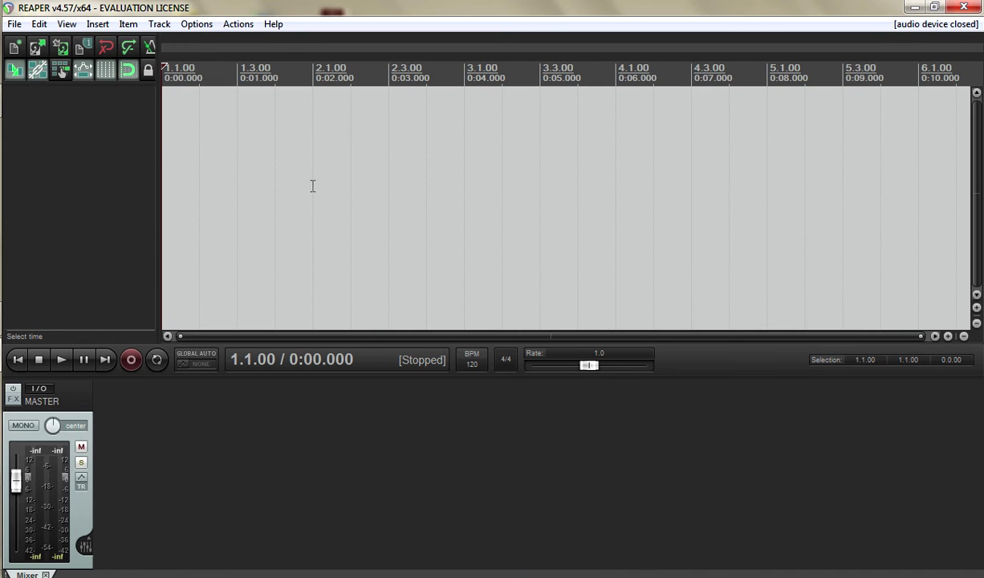
pyautogui.click(379, 89)
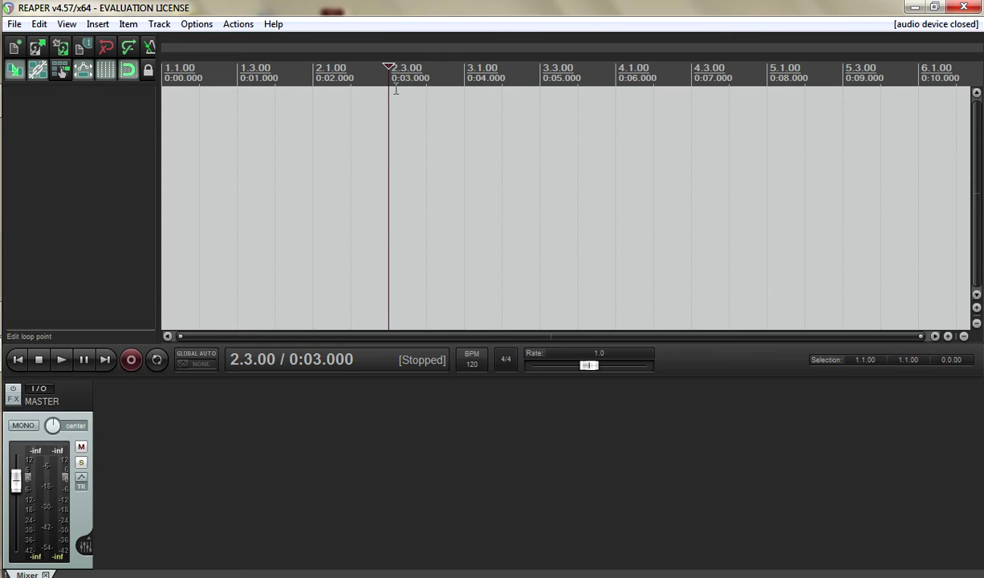
pyautogui.click(232, 88)
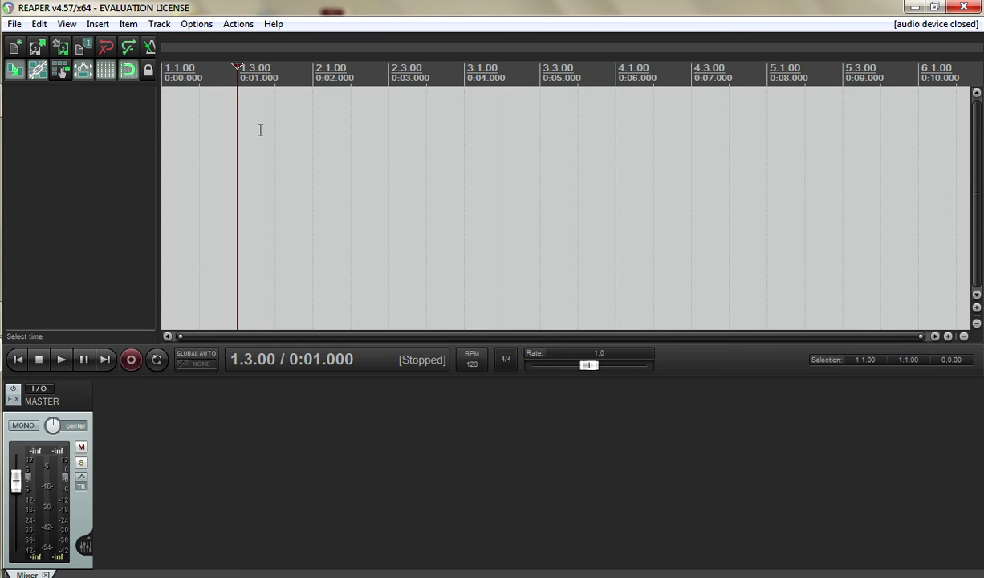
pyautogui.scroll(2, 260, 129)
pyautogui.click(354, 80)
pyautogui.click(301, 80)
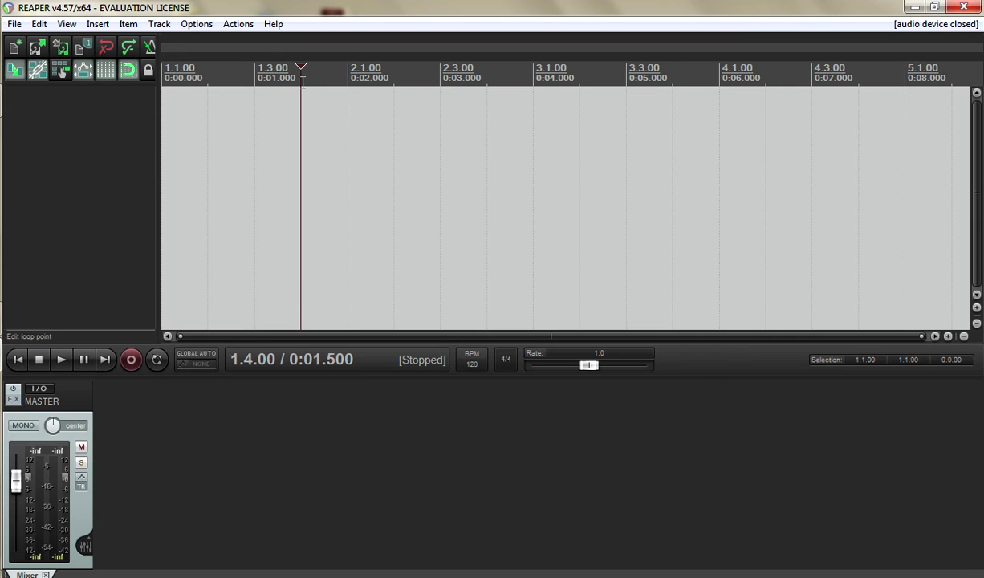
# Start a configuration import in Preferences and choose the ReaperConfigZip file in the Sofwares\Audio\Reaper folder on Dados (E:)
pyautogui.hotkey('ctrl', 'p')
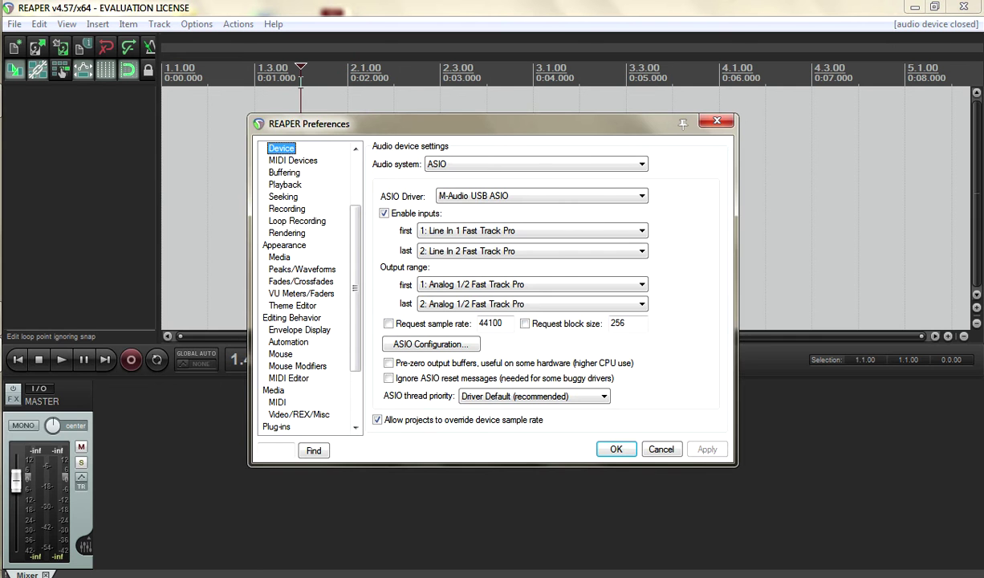
pyautogui.scroll(3, 285, 156)
pyautogui.click(278, 149)
pyautogui.click(429, 175)
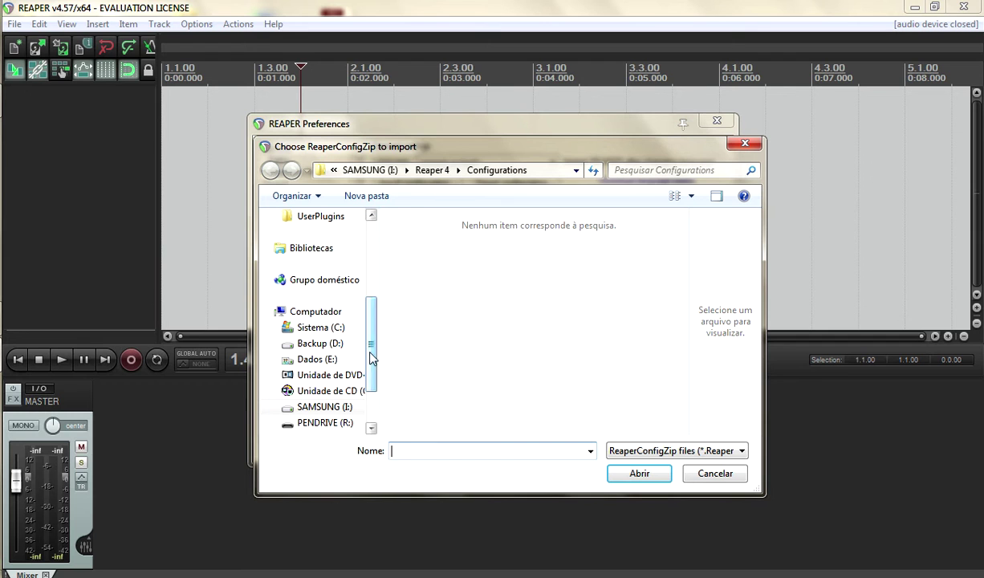
pyautogui.click(318, 360)
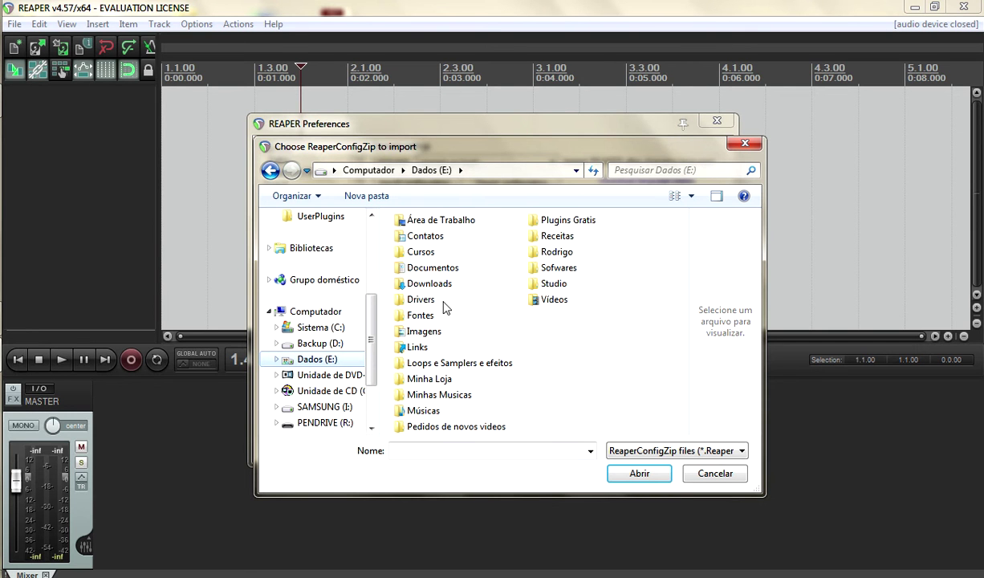
pyautogui.doubleClick(559, 267)
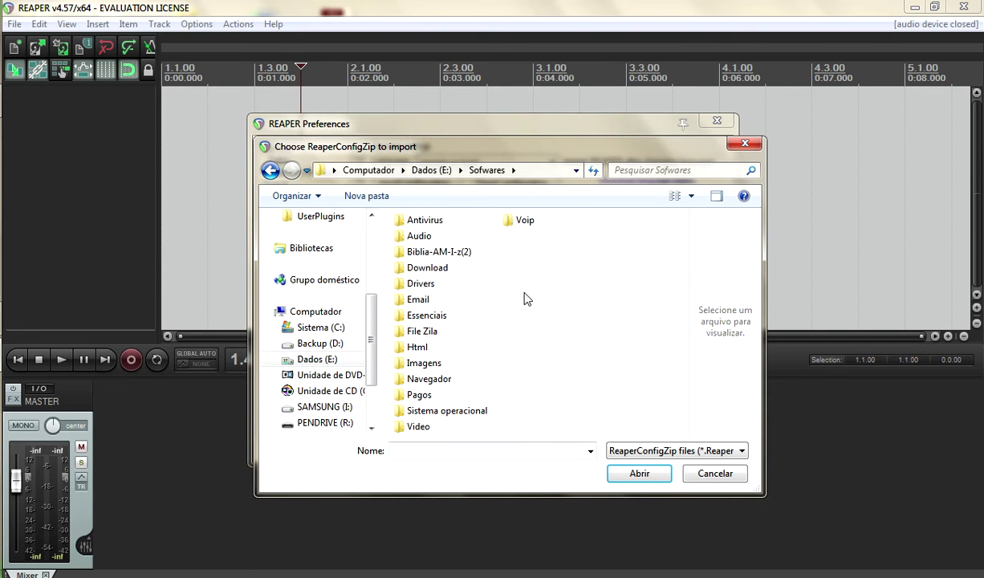
pyautogui.doubleClick(416, 238)
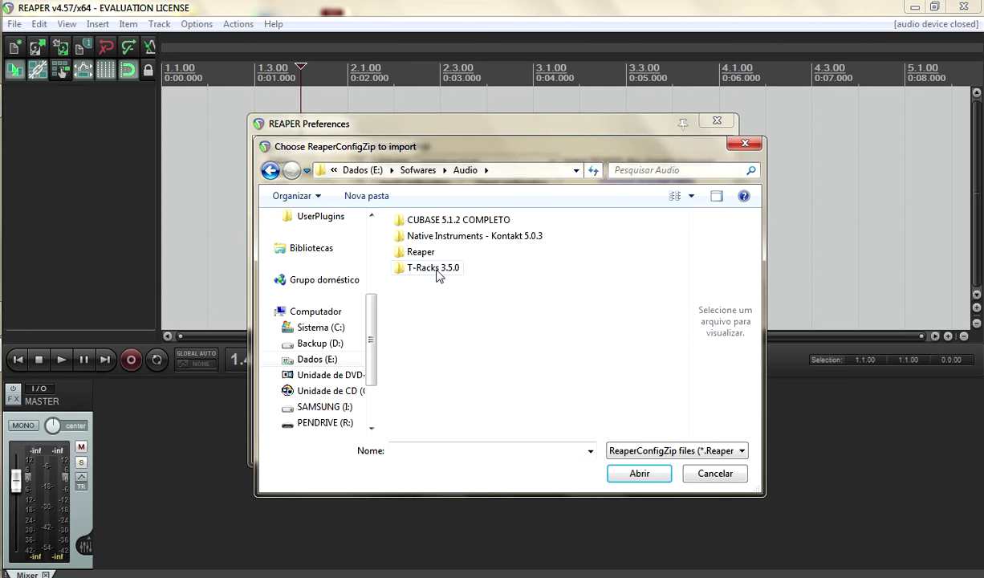
pyautogui.doubleClick(419, 252)
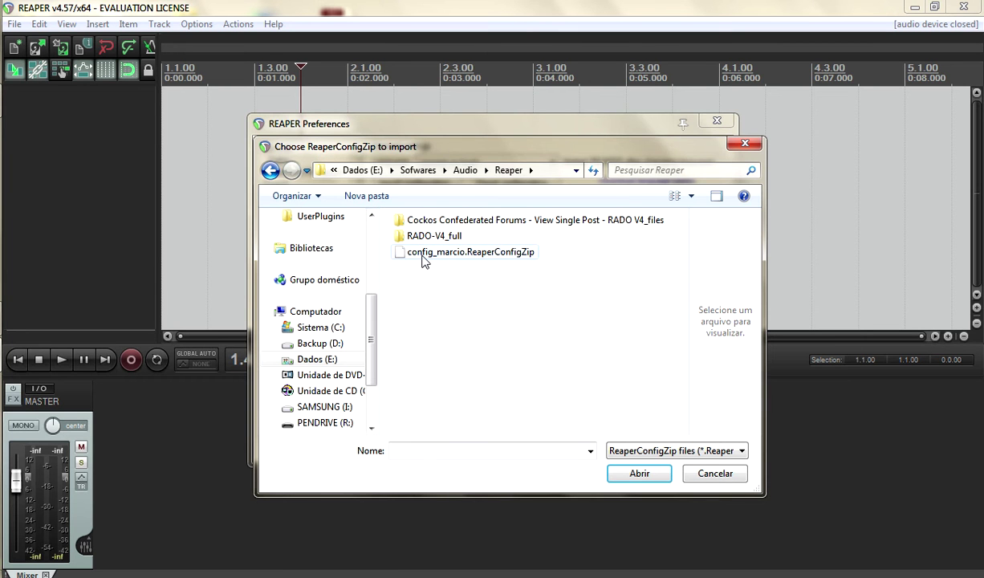
pyautogui.doubleClick(423, 256)
# Import every category of the saved configuration and dismiss the evaluation license notice once REAPER restarts
pyautogui.click(566, 355)
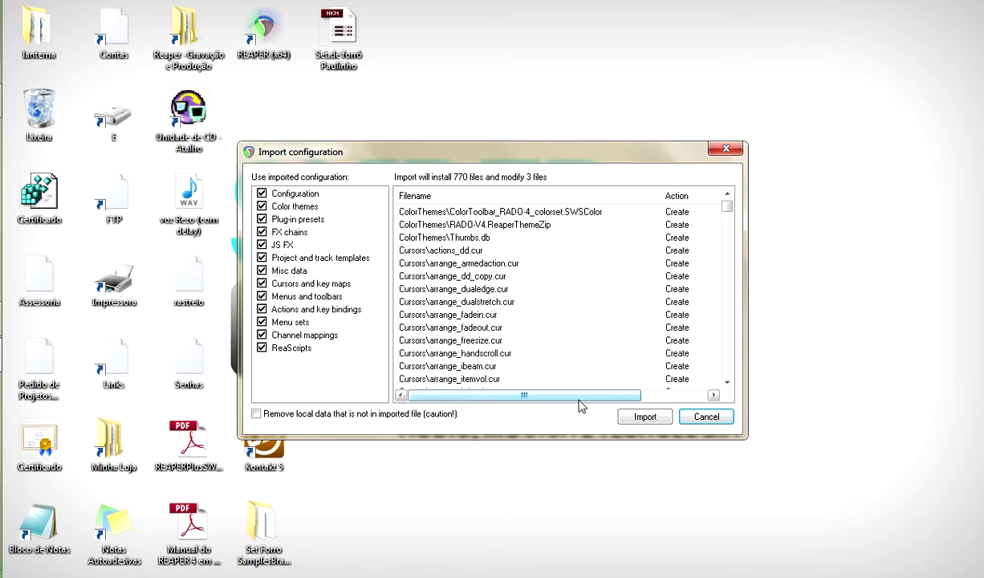
pyautogui.click(637, 414)
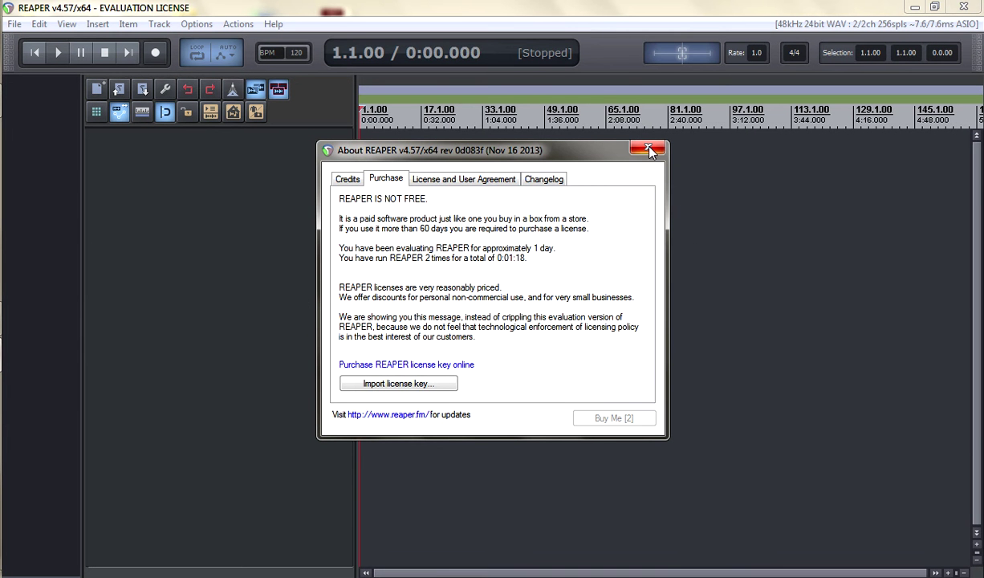
pyautogui.click(649, 149)
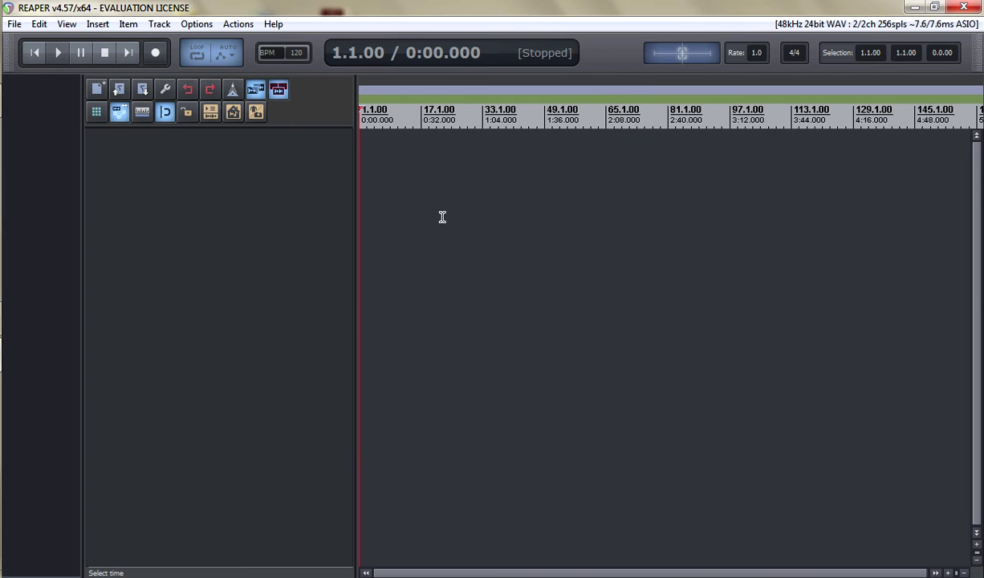
# Add a track to the empty project and name it Vocal
pyautogui.doubleClick(276, 231)
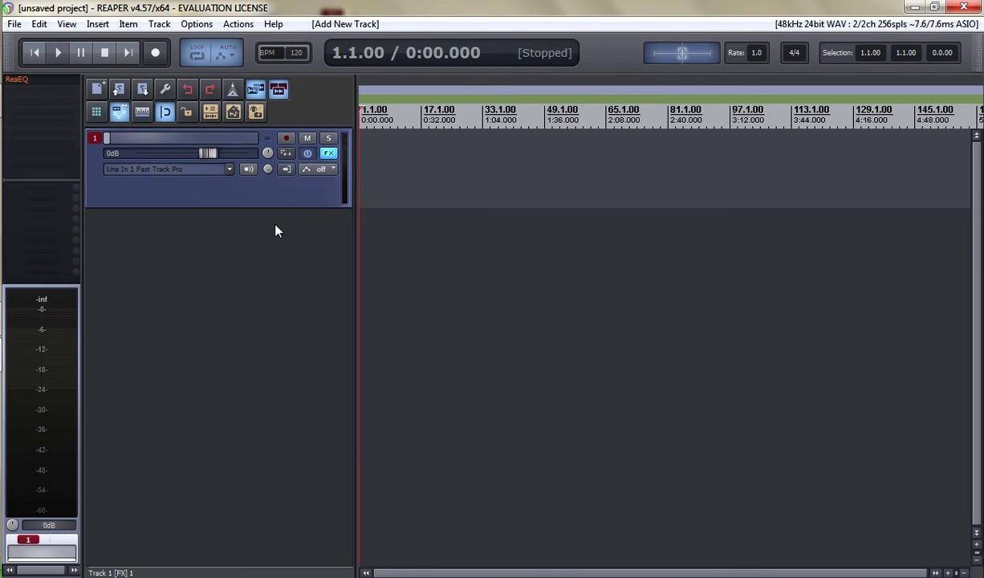
pyautogui.doubleClick(209, 137)
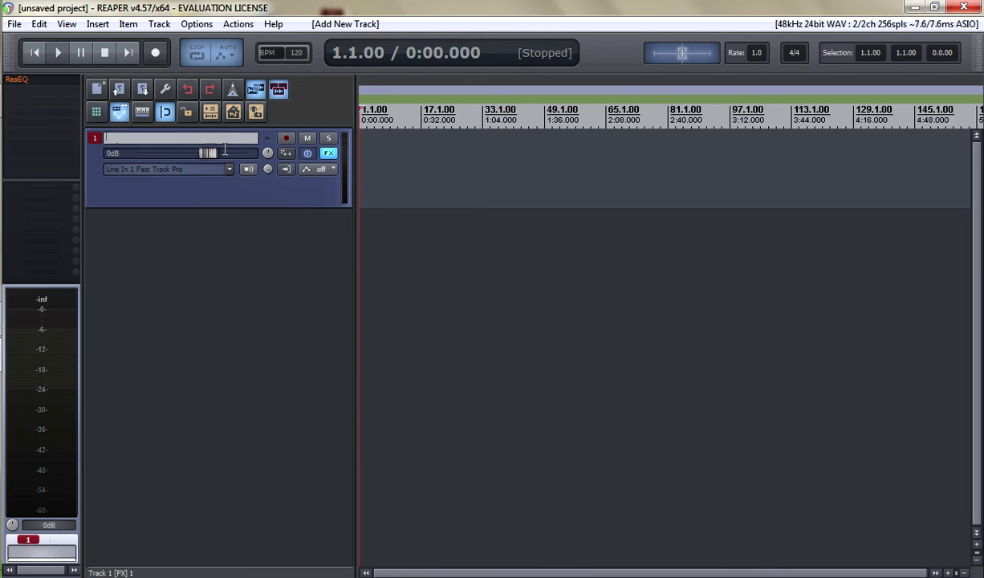
pyautogui.write('Vocal')
pyautogui.press('Return')
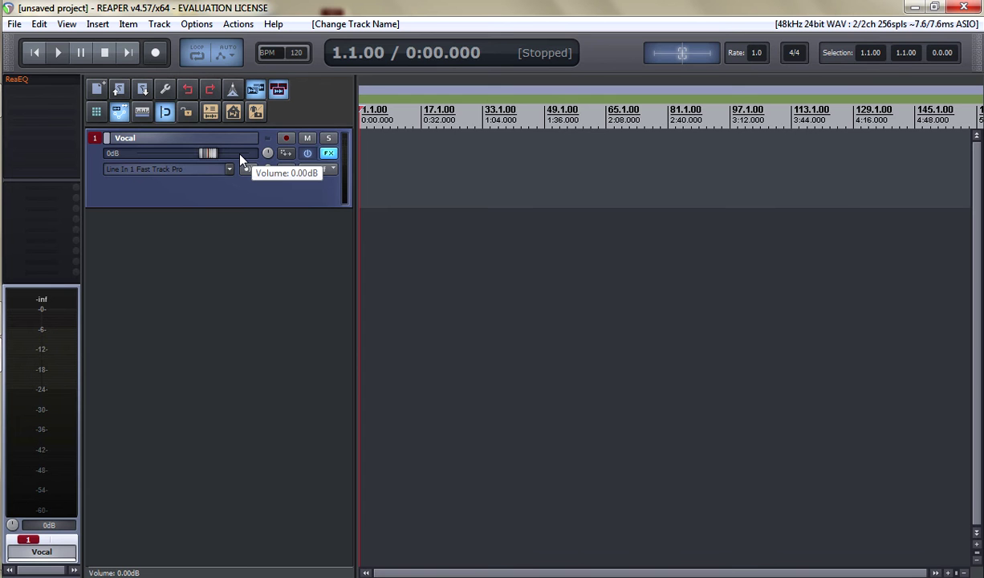
# Switch to Windows Explorer and look through the contents of the SAMSUNG (I:) drive
pyautogui.press('super+e')
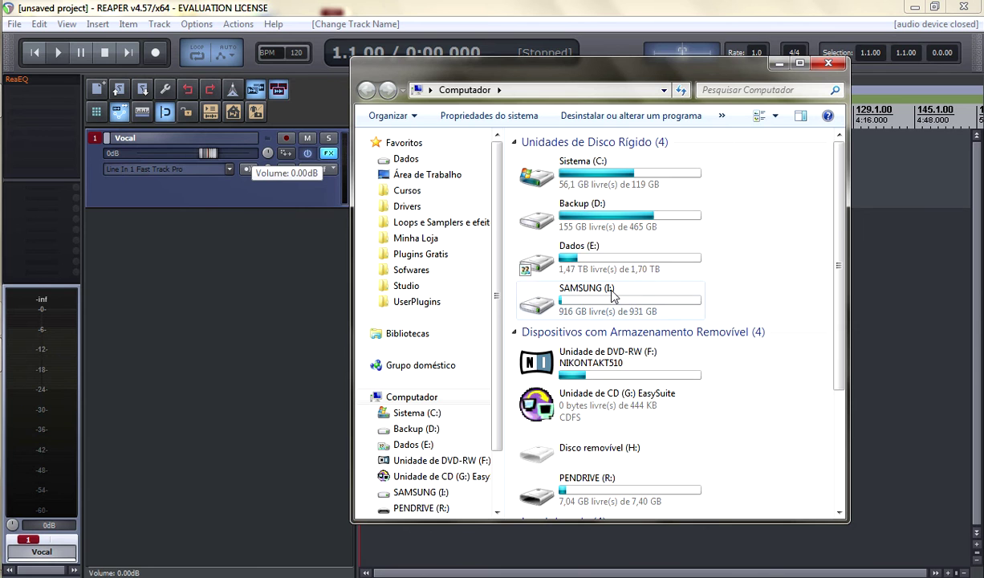
pyautogui.click(608, 299)
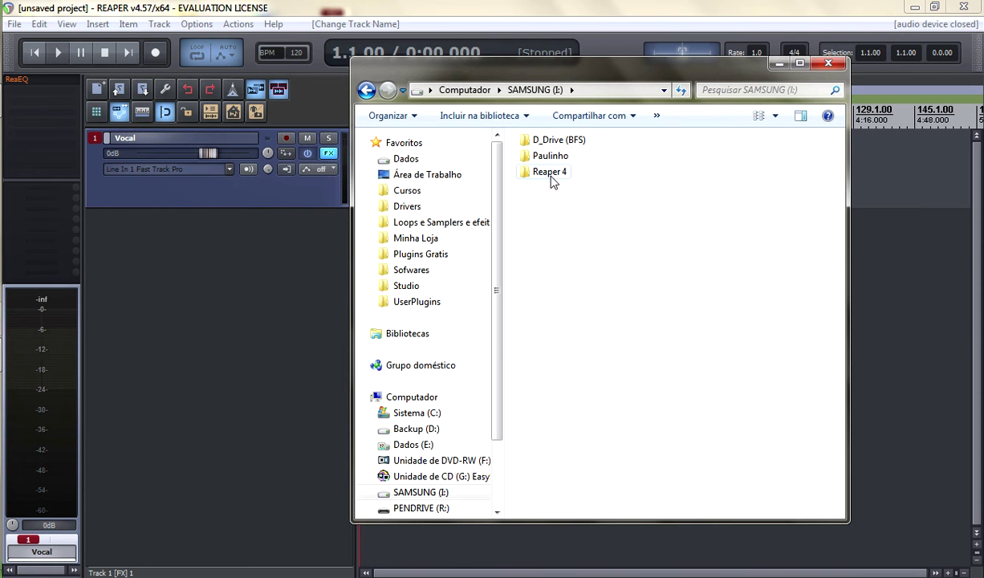
pyautogui.moveTo(688, 71); pyautogui.dragTo(756, 72)
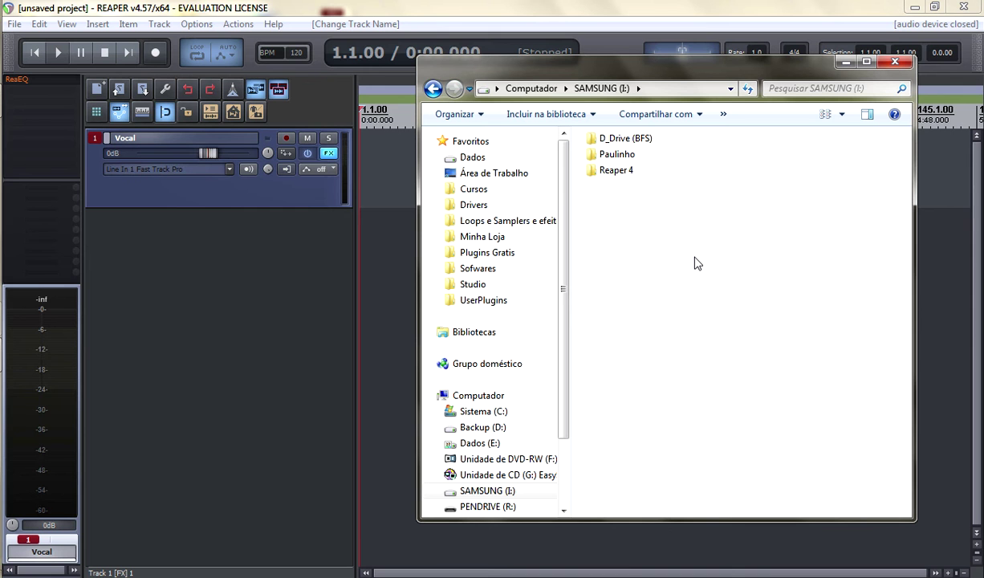
pyautogui.click(432, 89)
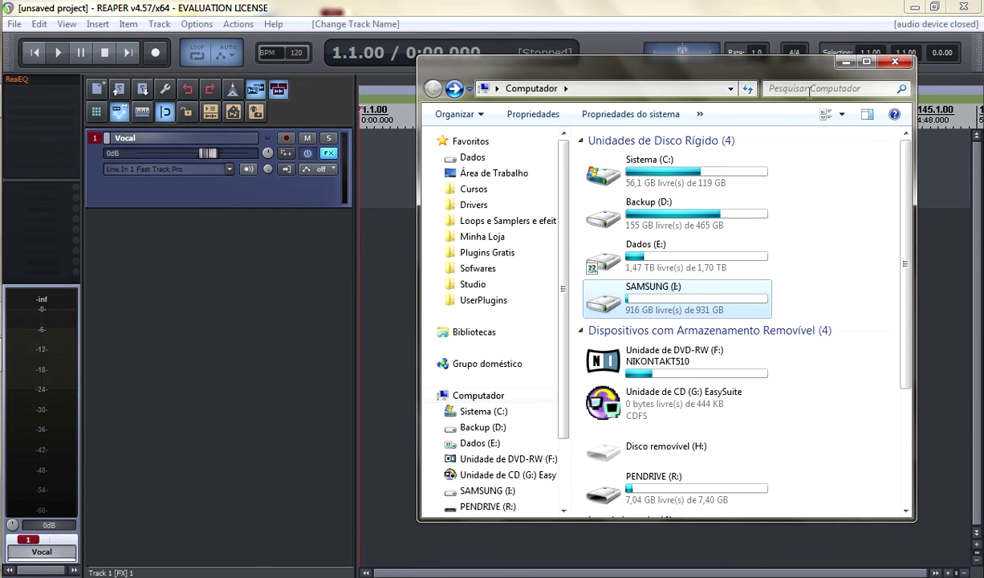
pyautogui.moveTo(803, 73); pyautogui.dragTo(772, 69)
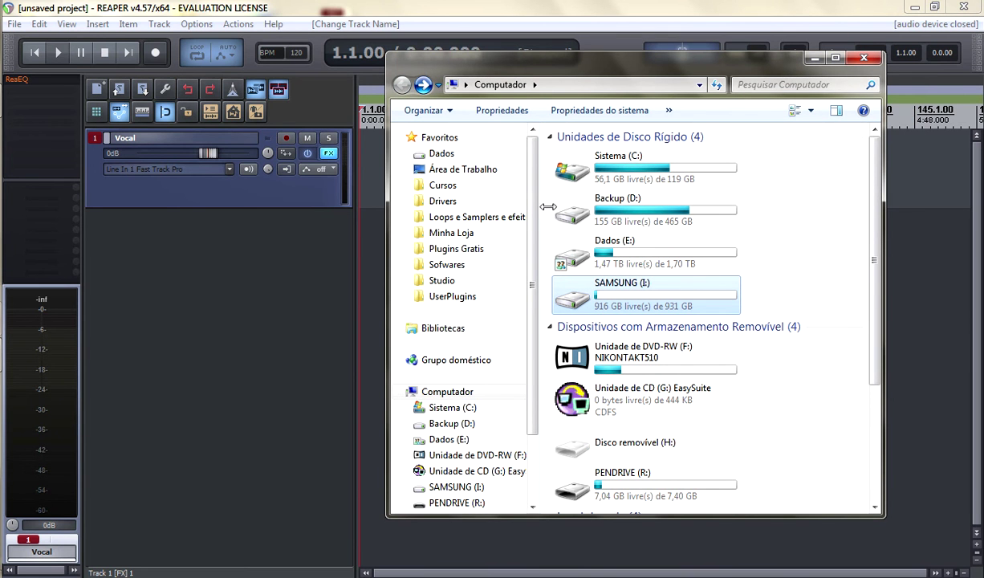
# Run sws_extension_x64 from the Sofwares\Audio\Reaper folder on Dados (E:) and accept its license agreement
pyautogui.scroll(-1, 536, 210)
pyautogui.click(446, 385)
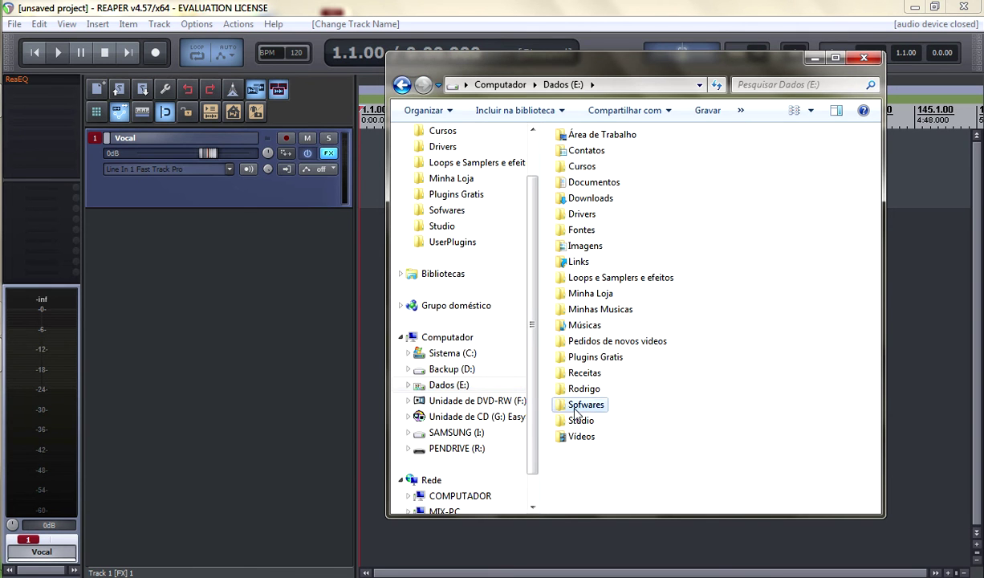
pyautogui.doubleClick(576, 406)
pyautogui.doubleClick(579, 150)
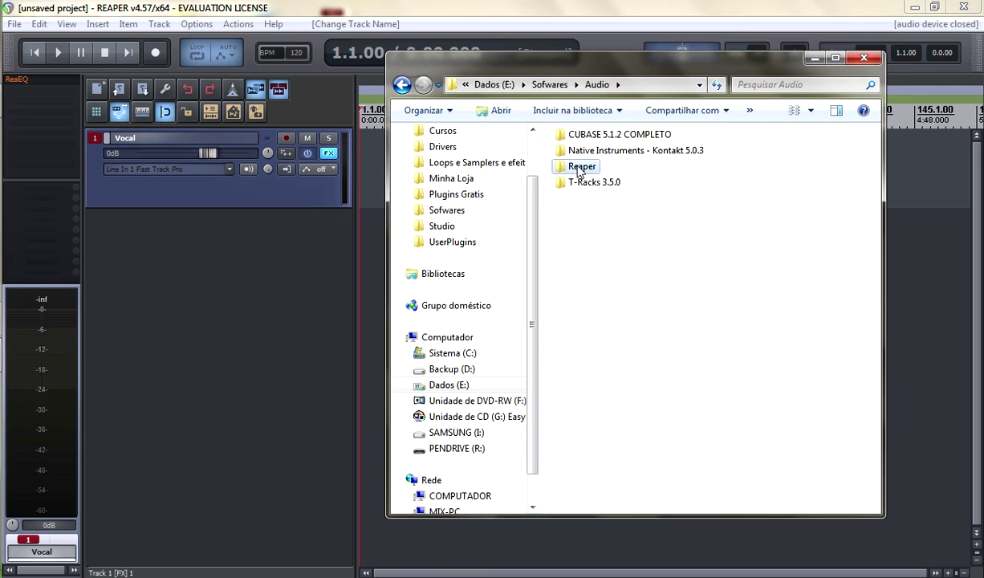
pyautogui.doubleClick(580, 164)
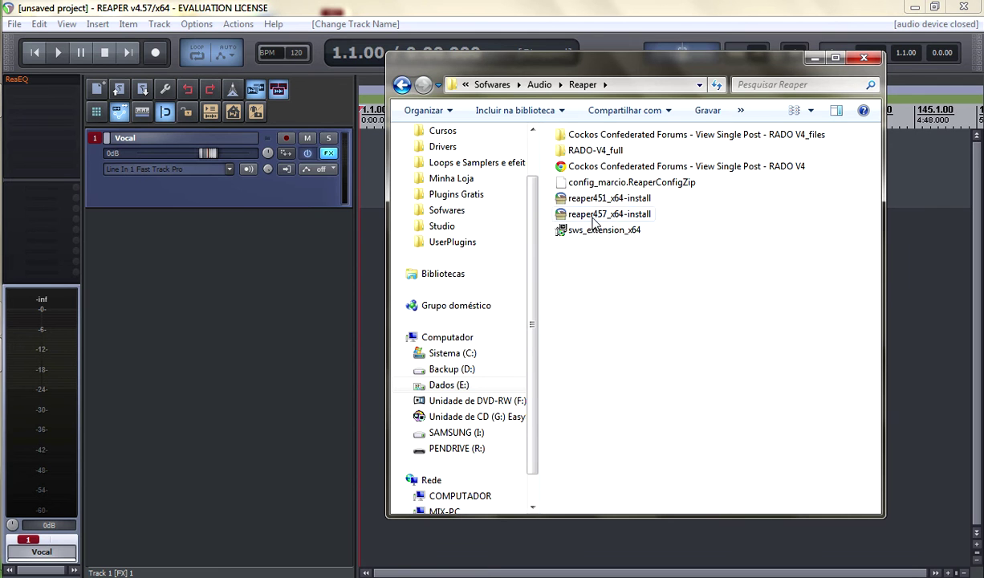
pyautogui.doubleClick(580, 230)
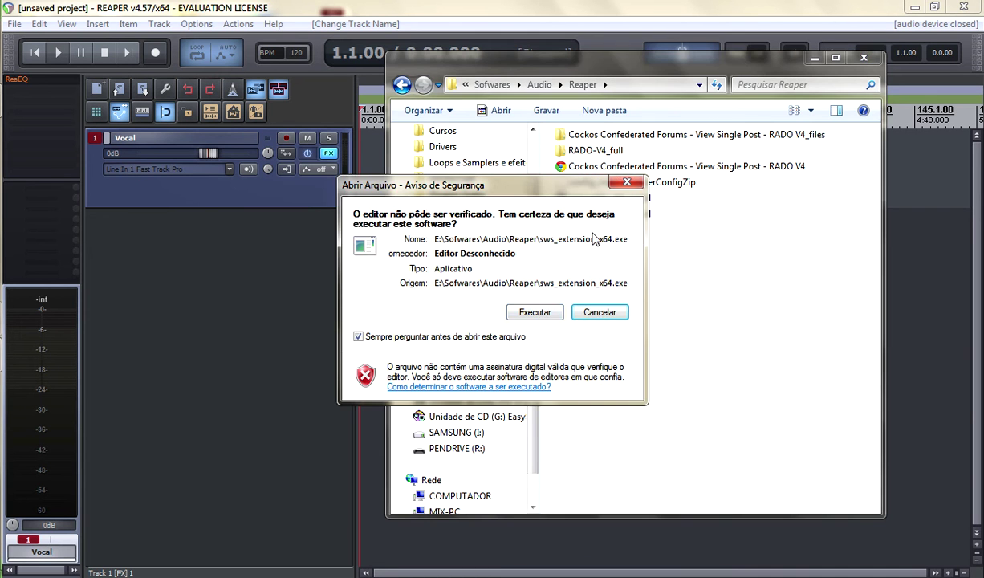
pyautogui.click(556, 308)
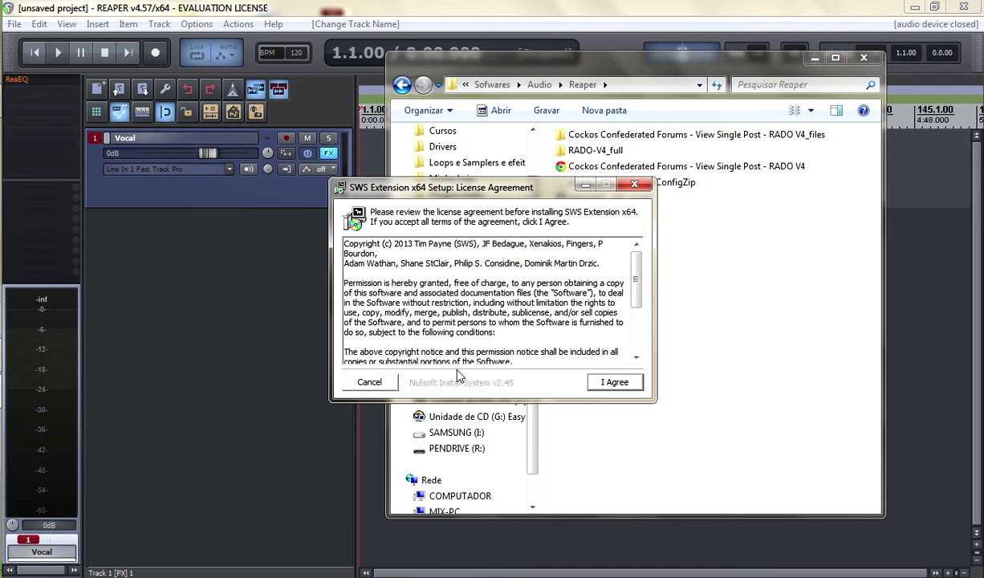
pyautogui.press('Return')
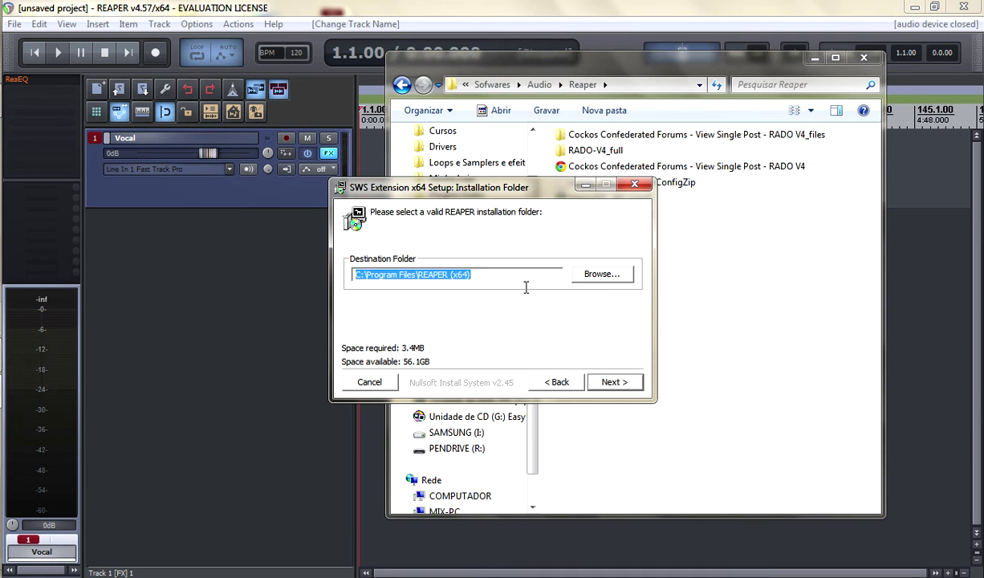
# Set the SWS Extension destination to the Reaper 4 folder on the SAMSUNG (I:) drive
pyautogui.click(598, 275)
pyautogui.doubleClick(444, 321)
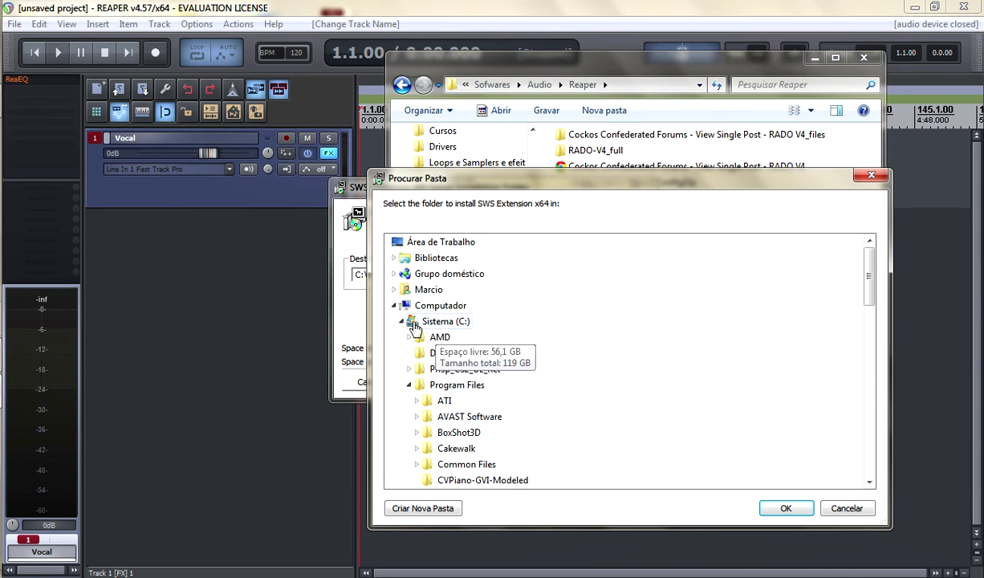
pyautogui.doubleClick(450, 417)
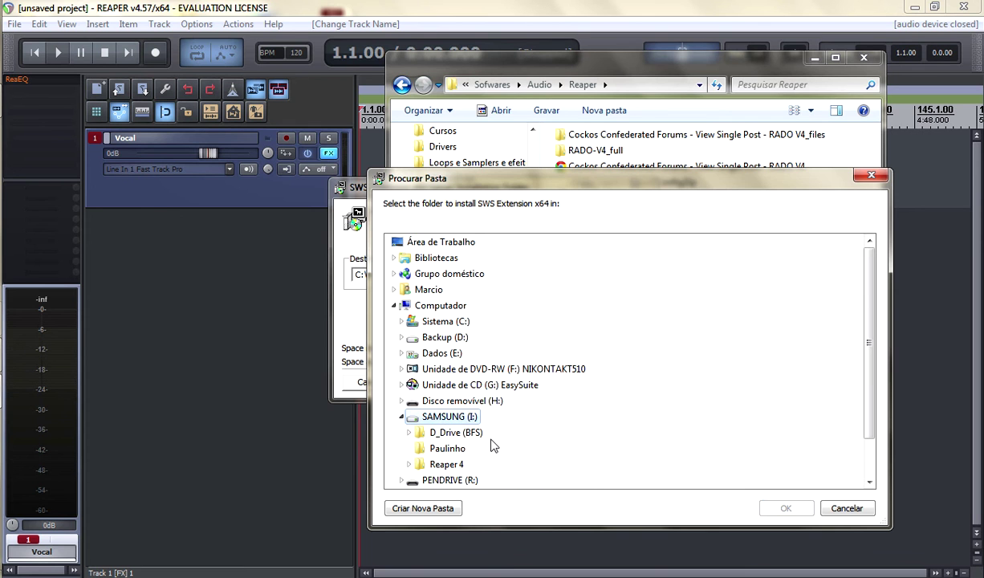
pyautogui.doubleClick(457, 465)
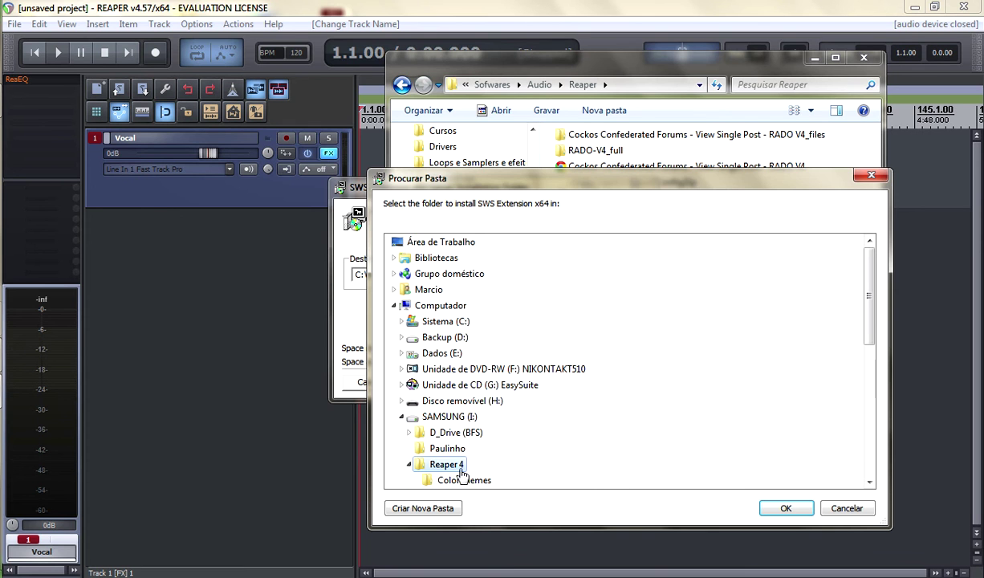
pyautogui.click(791, 510)
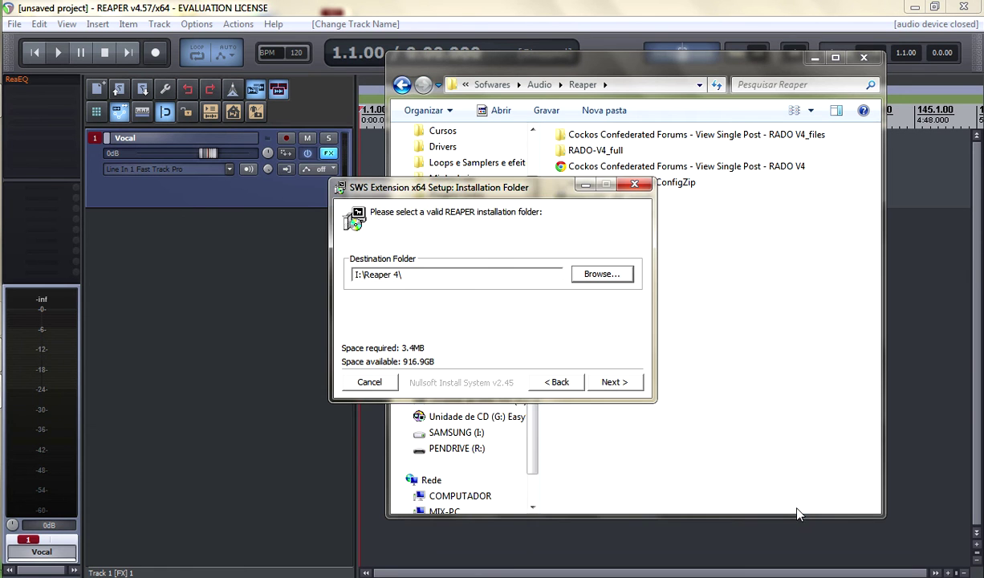
# Install the SWS Extension with the preselected options and close its setup
pyautogui.click(615, 383)
pyautogui.click(615, 383)
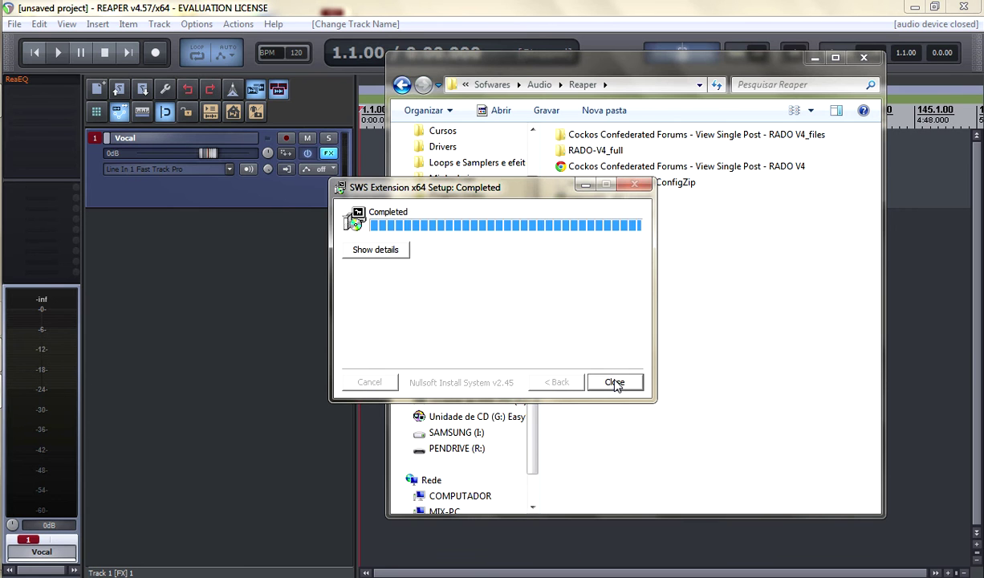
pyautogui.click(616, 383)
# Close the Explorer window and quit REAPER without saving the project
pyautogui.click(863, 58)
pyautogui.click(964, 7)
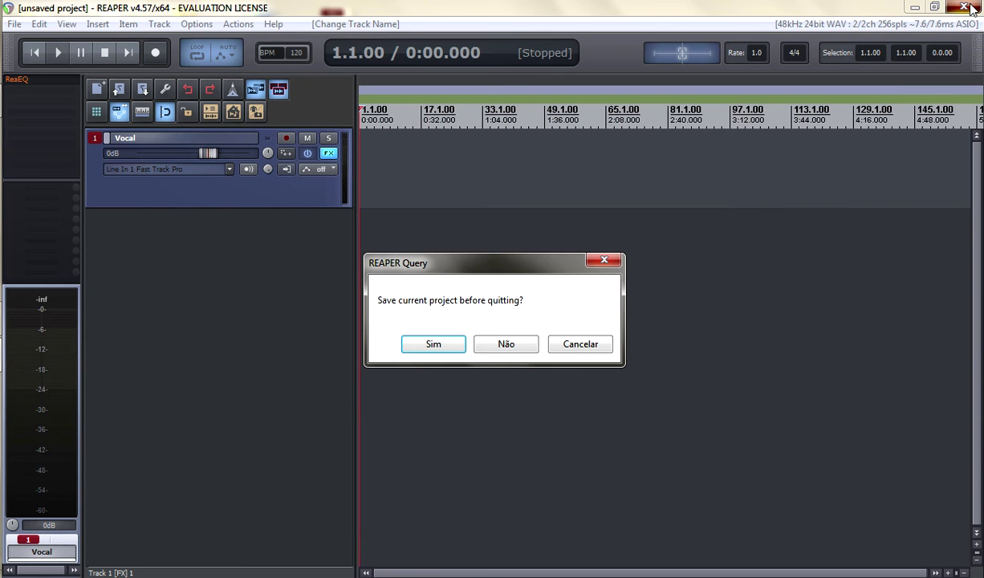
pyautogui.click(506, 346)
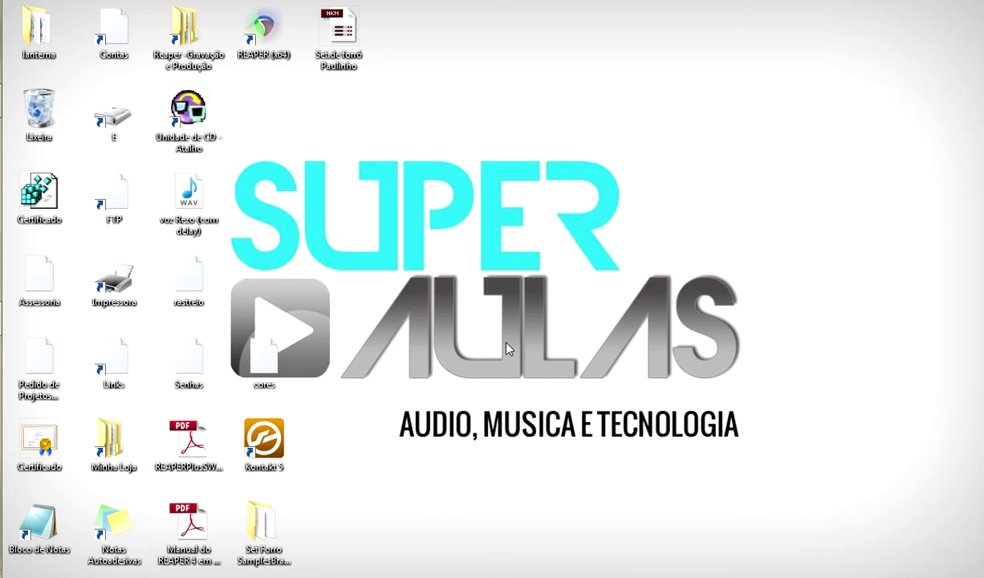
# Launch the portable REAPER from the Reaper 4 folder on SAMSUNG (I:) and display the installed Extensions commands
pyautogui.press('super+e')
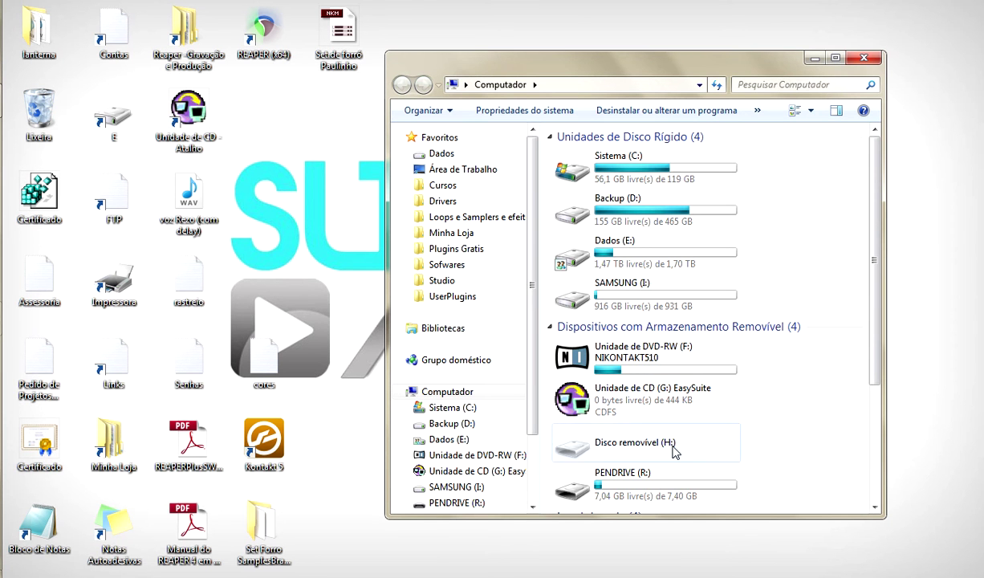
pyautogui.scroll(-1, 797, 355)
pyautogui.doubleClick(619, 260)
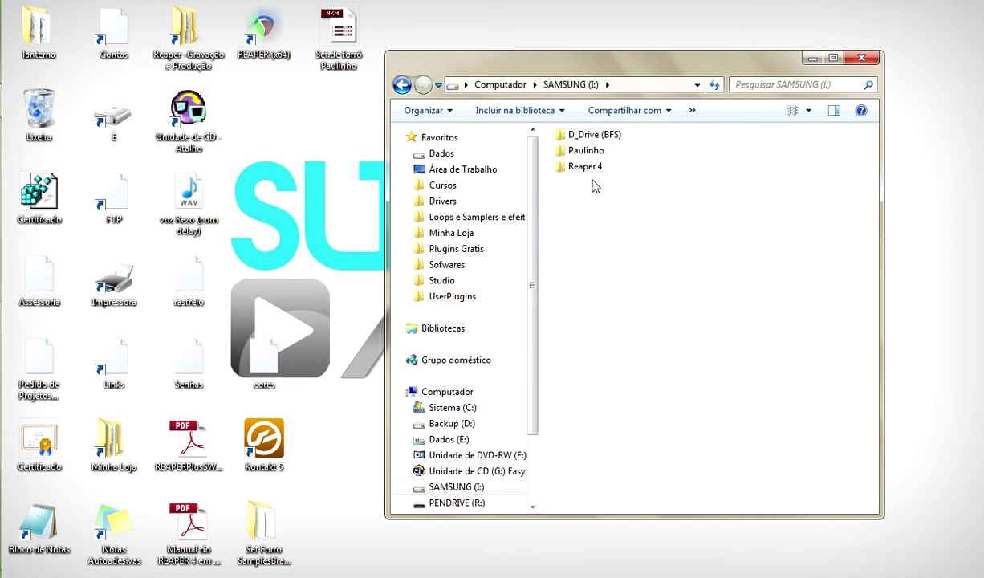
pyautogui.doubleClick(585, 167)
pyautogui.doubleClick(571, 470)
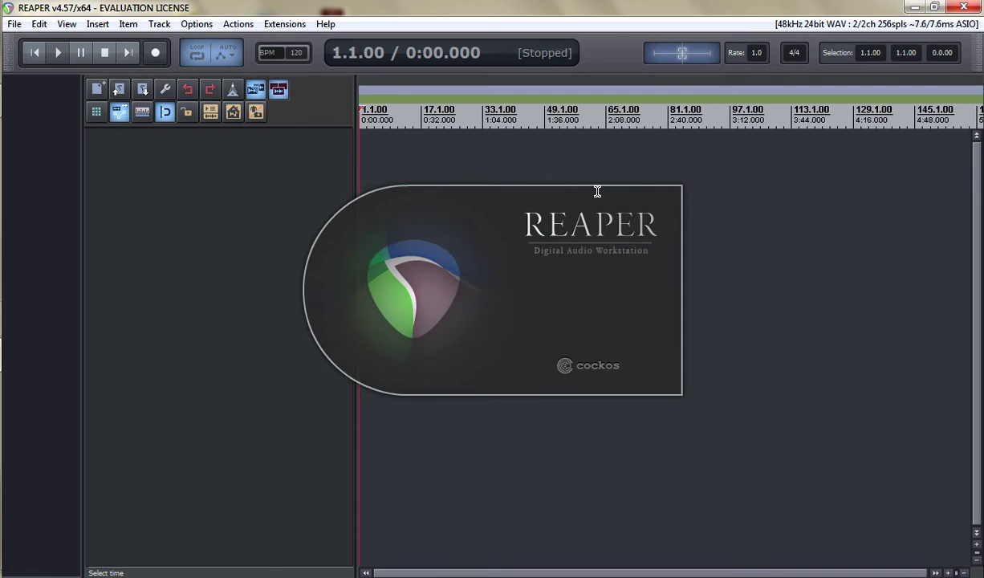
pyautogui.click(294, 24)
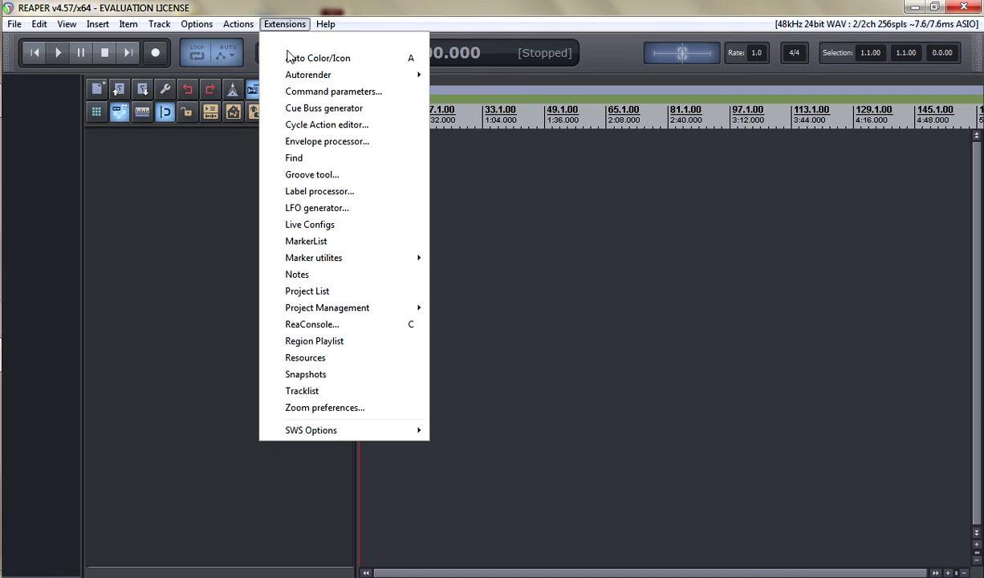
# Add a new track to the empty project and name it Guitarra
pyautogui.doubleClick(154, 147)
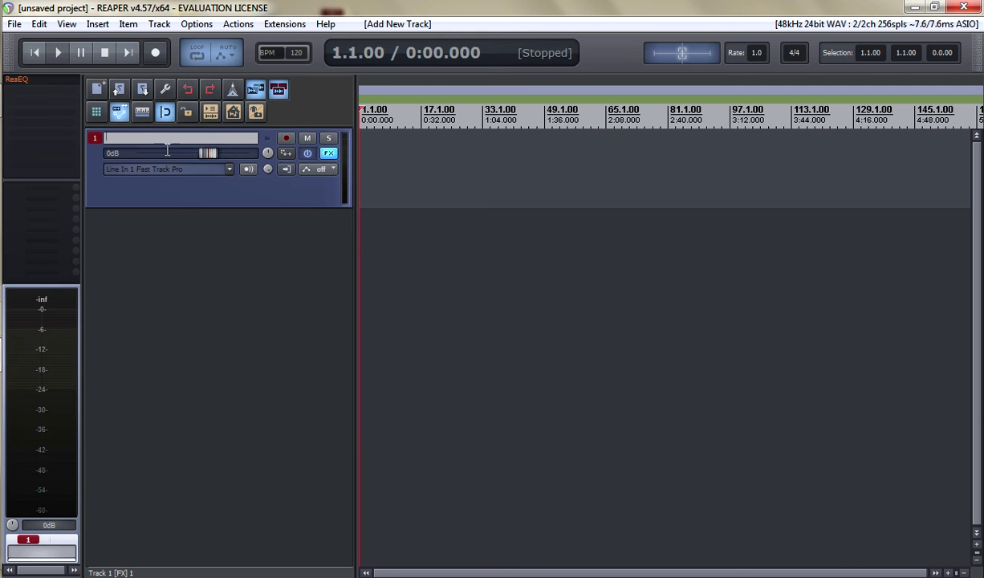
pyautogui.write('Guit')
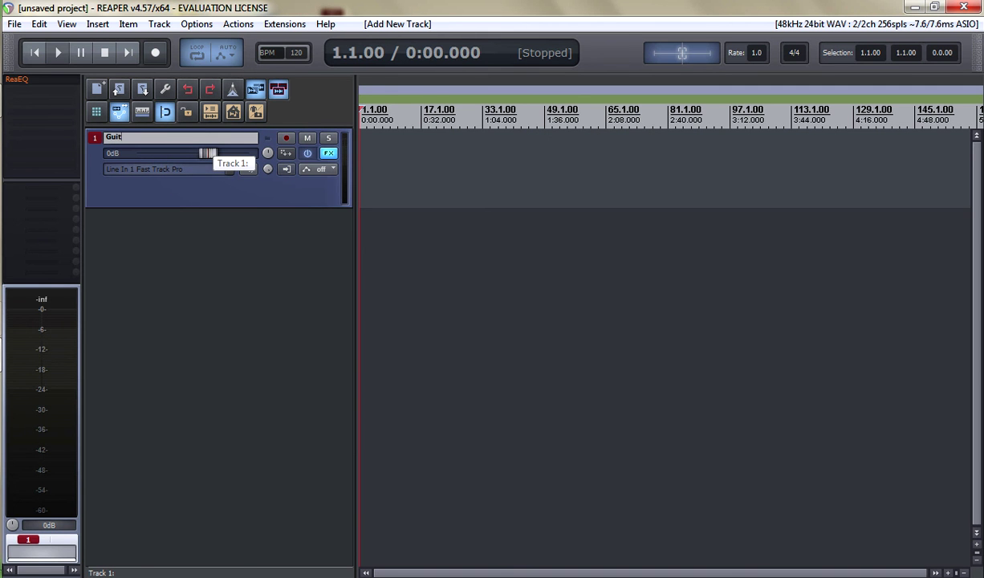
pyautogui.write('arra')
pyautogui.press('Return')
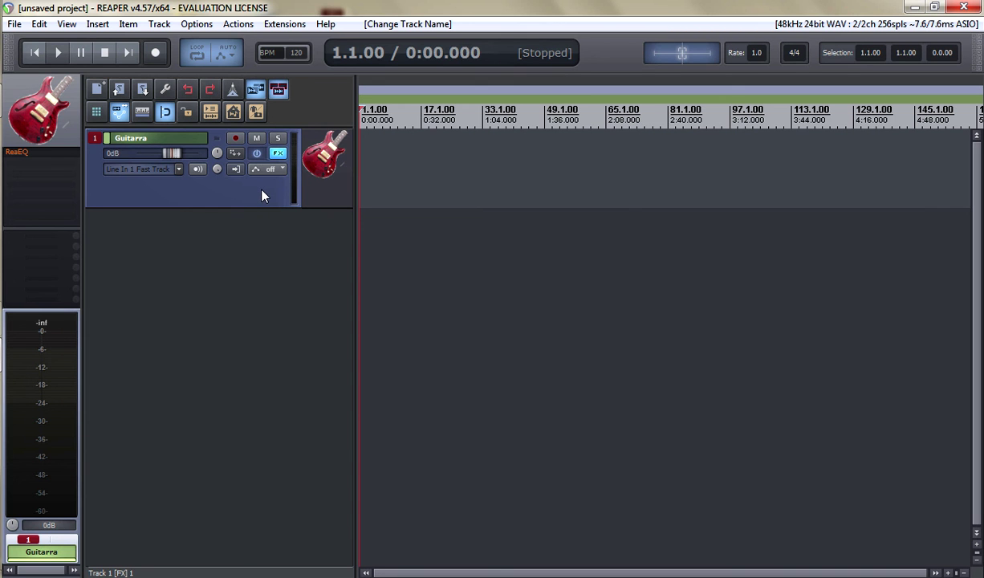
# Rename the track as Violão and deselect it
pyautogui.doubleClick(160, 142)
pyautogui.press('BackSpace')
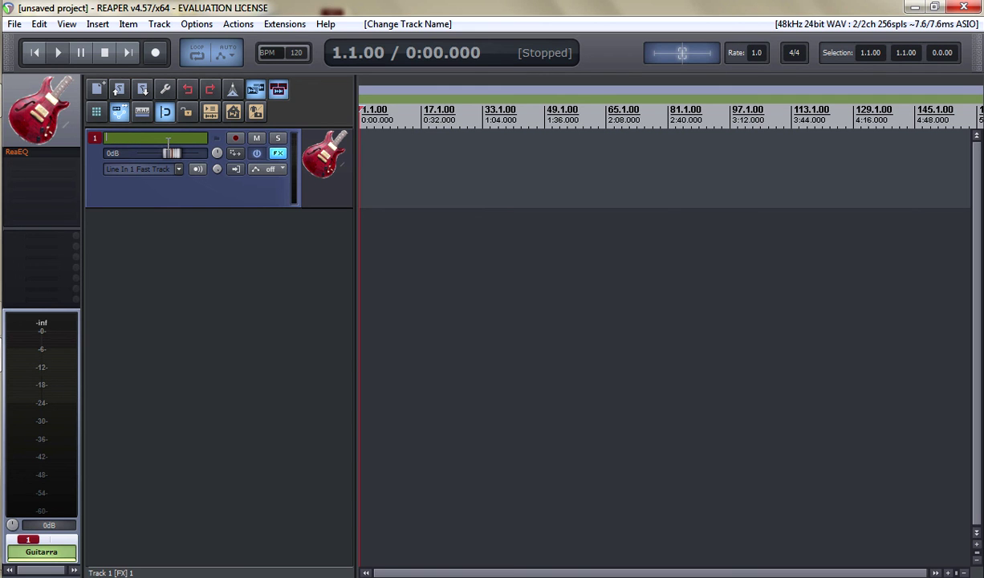
pyautogui.write('Violão')
pyautogui.press('Return')
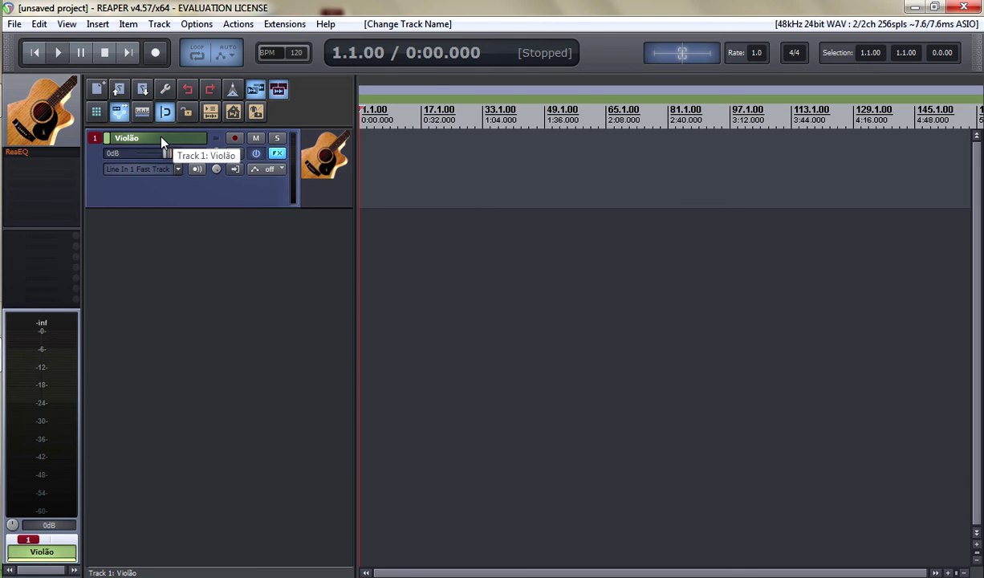
pyautogui.click(400, 191)
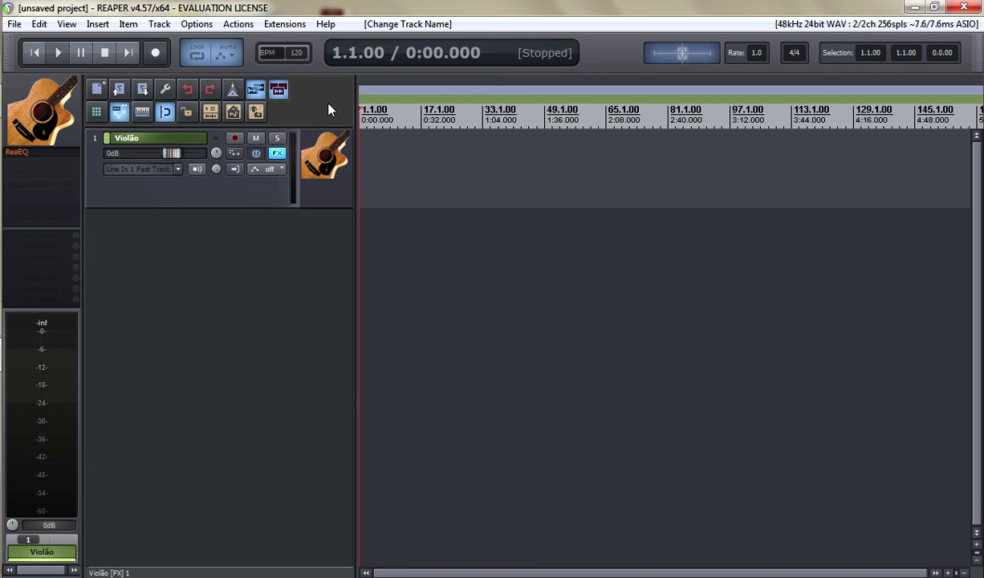
# Switch to Windows Explorer and open the UserPlugins folder inside Reaper 4 on the SAMSUNG (I:) drive
pyautogui.press('super+e')
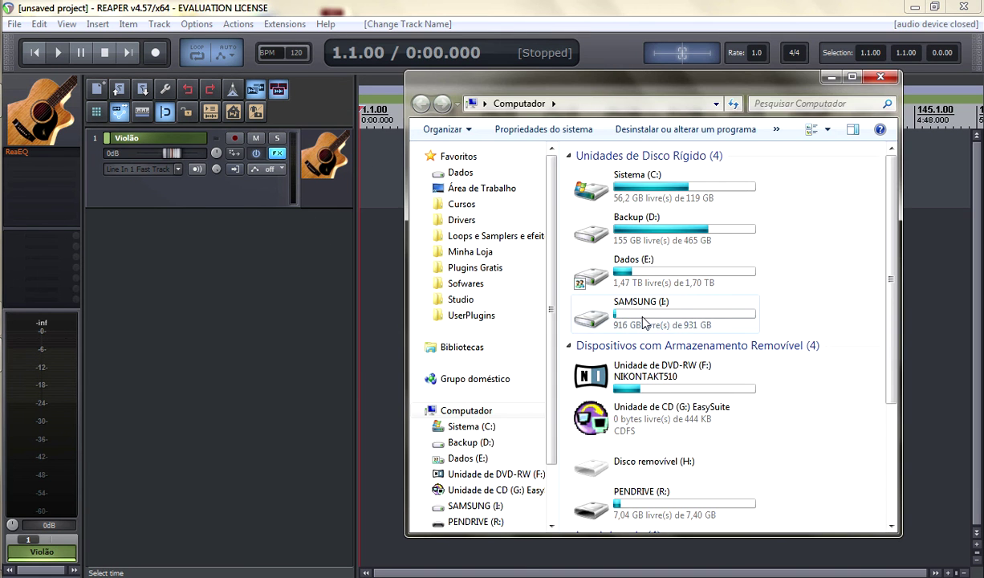
pyautogui.scroll(-2, 642, 418)
pyautogui.doubleClick(641, 401)
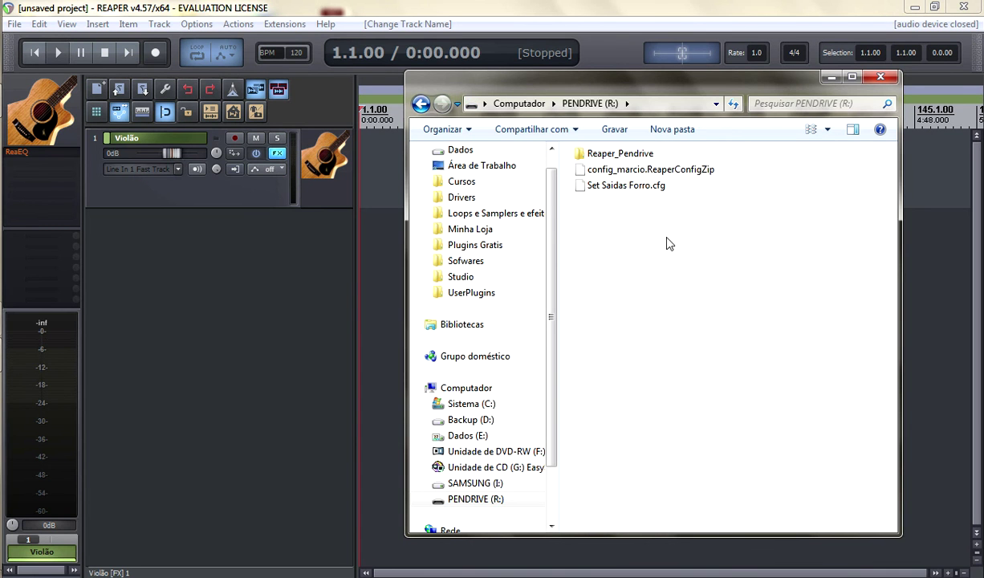
pyautogui.press('BackSpace')
pyautogui.doubleClick(697, 322)
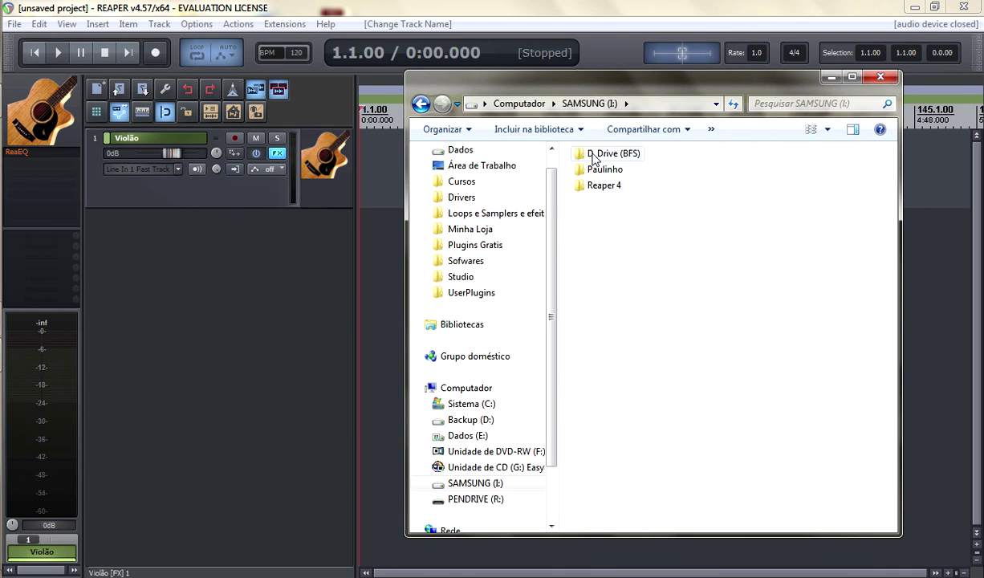
pyautogui.doubleClick(601, 187)
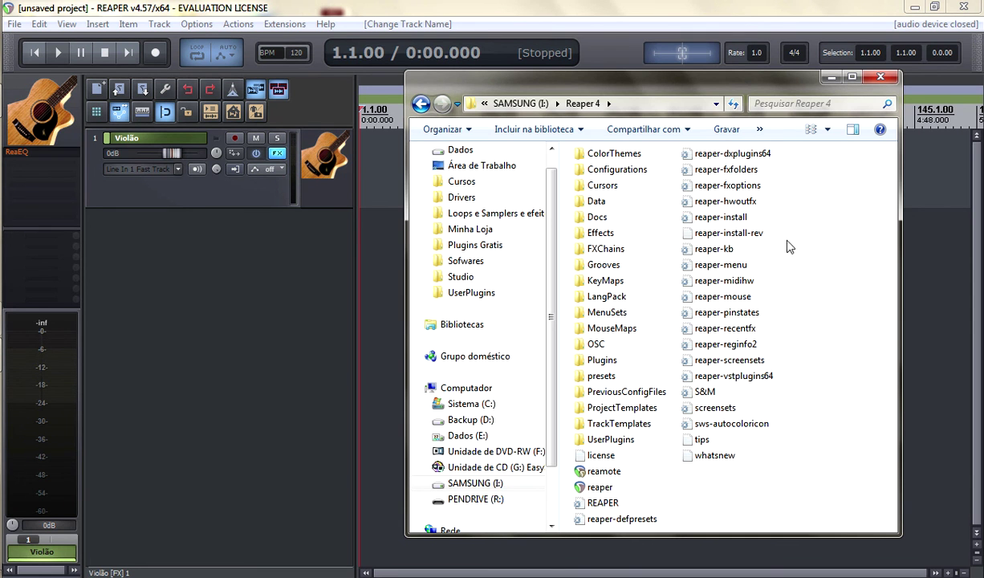
pyautogui.doubleClick(609, 440)
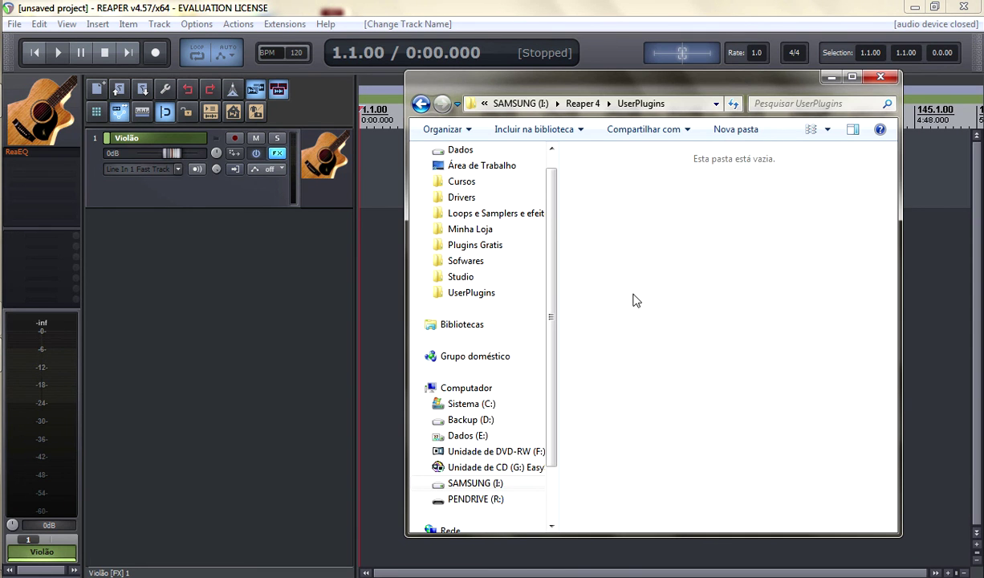
# Copy the full path of the UserPlugins folder and return to REAPER
pyautogui.click(420, 104)
pyautogui.doubleClick(606, 437)
pyautogui.click(689, 106)
pyautogui.hotkey('ctrl', 'c')
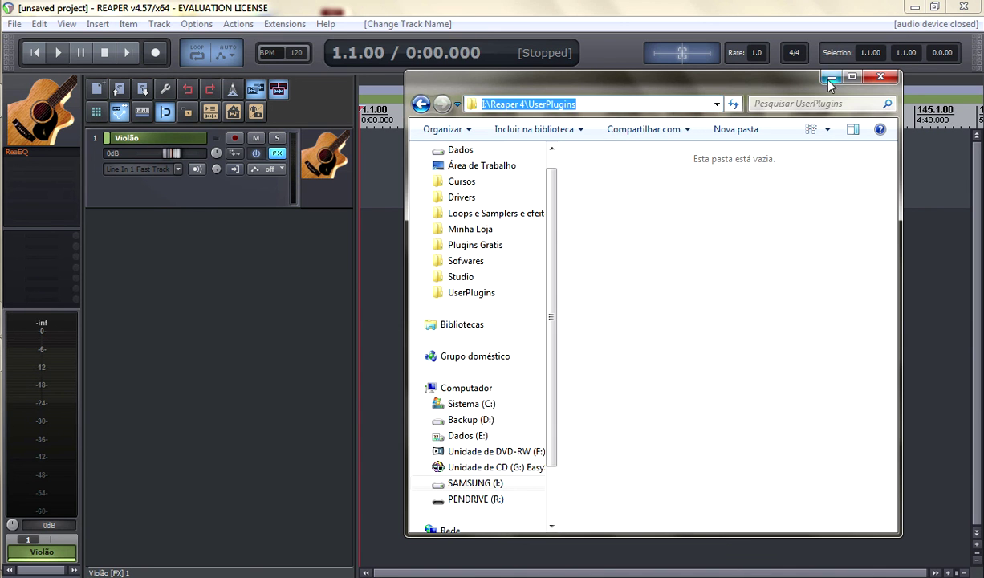
pyautogui.hotkey('alt', 'F4')
# Replace the VST plug-in path in REAPER's preferences with I:\Reaper 4\UserPlugins and apply the change
pyautogui.click(197, 24)
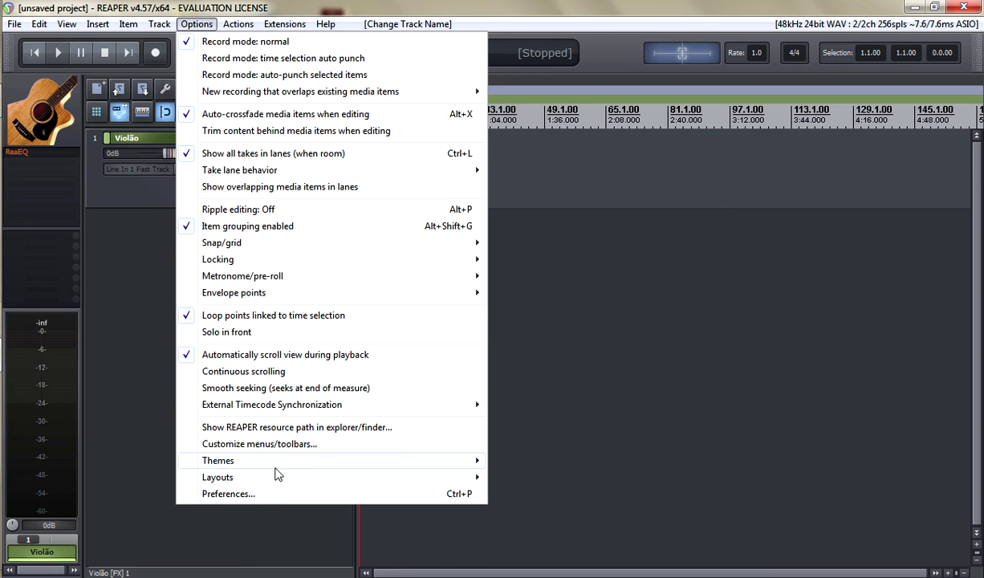
pyautogui.click(265, 554)
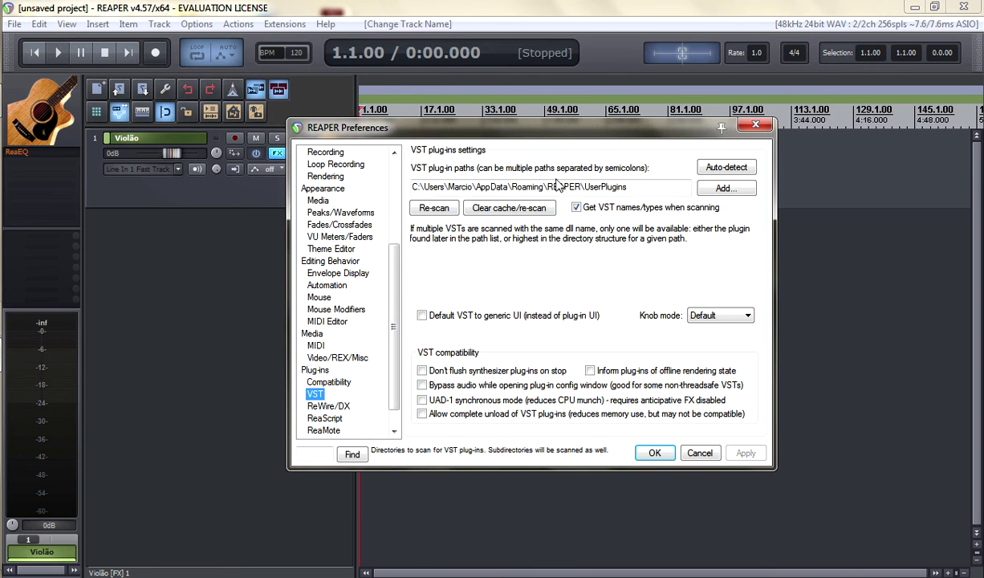
pyautogui.tripleClick(614, 186)
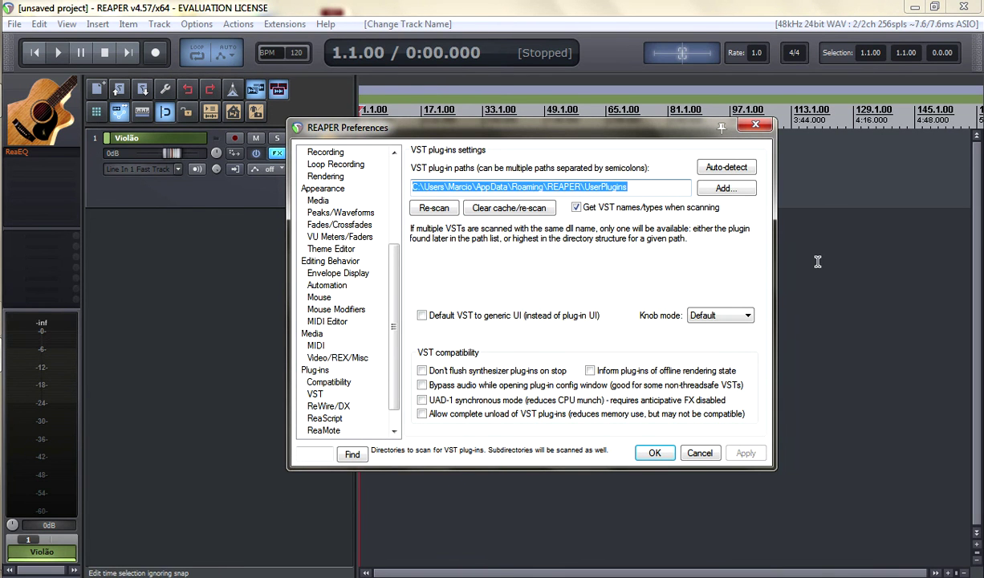
pyautogui.hotkey('ctrl', 'v')
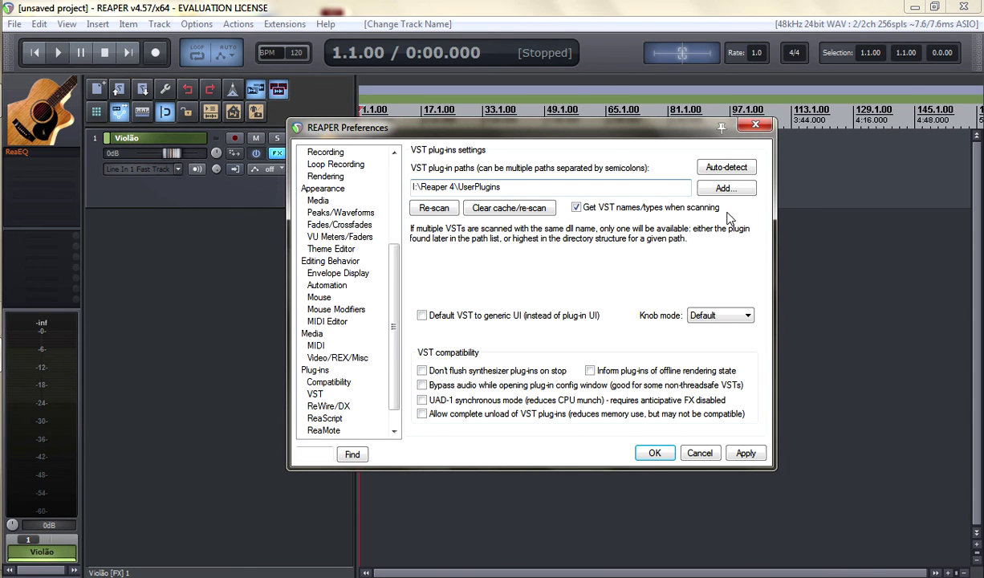
pyautogui.click(755, 456)
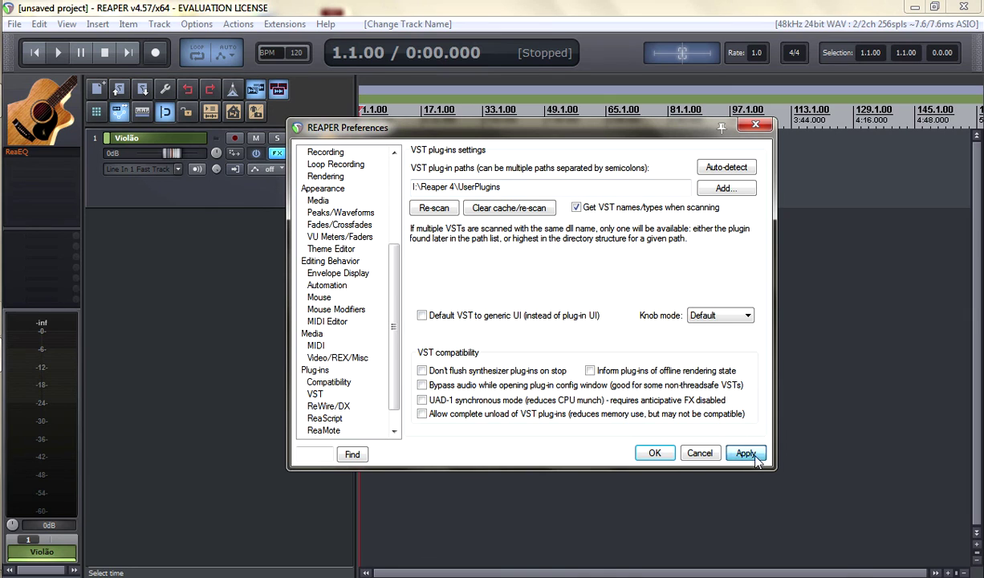
pyautogui.click(656, 454)
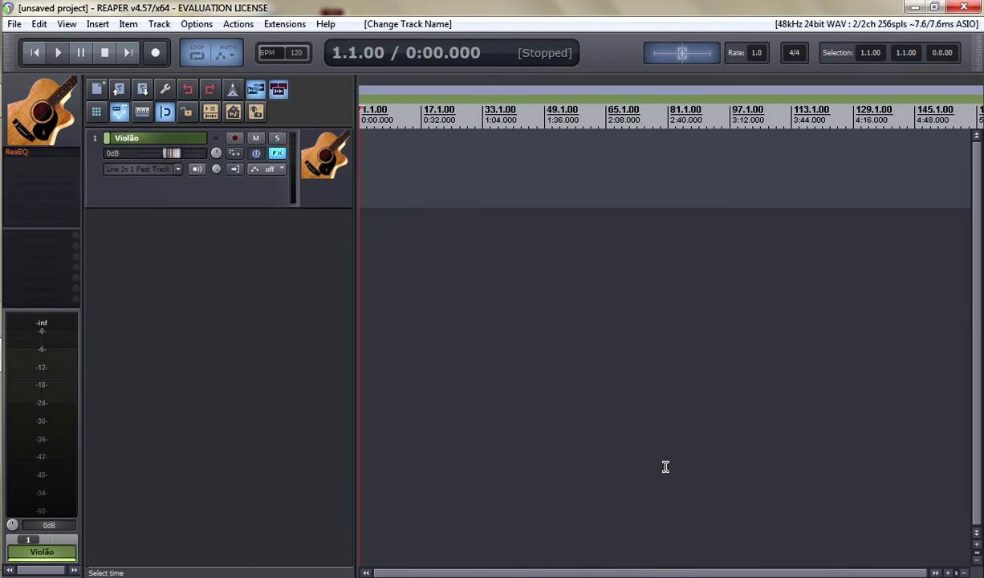